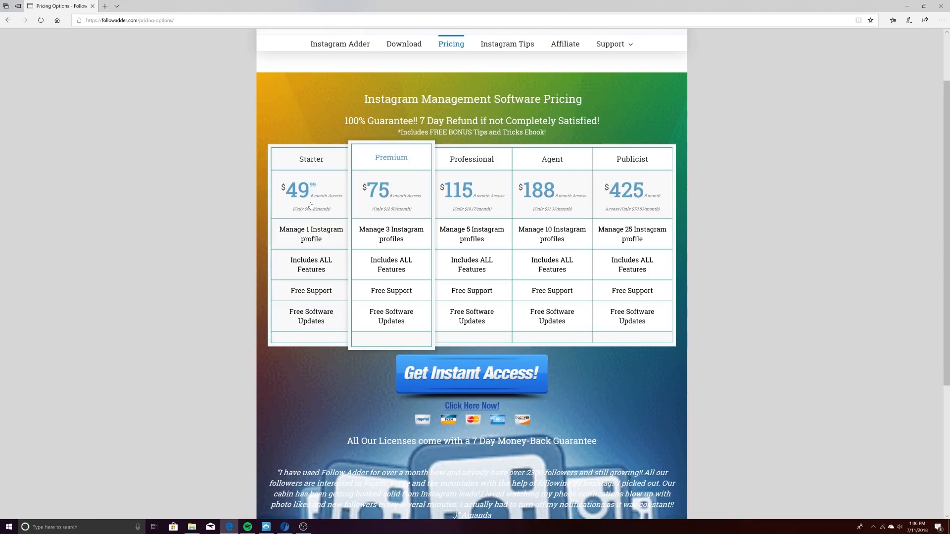
# Switch to Follow Adder and open the user lists of the first account in the overview.
pyautogui.click(285, 527)
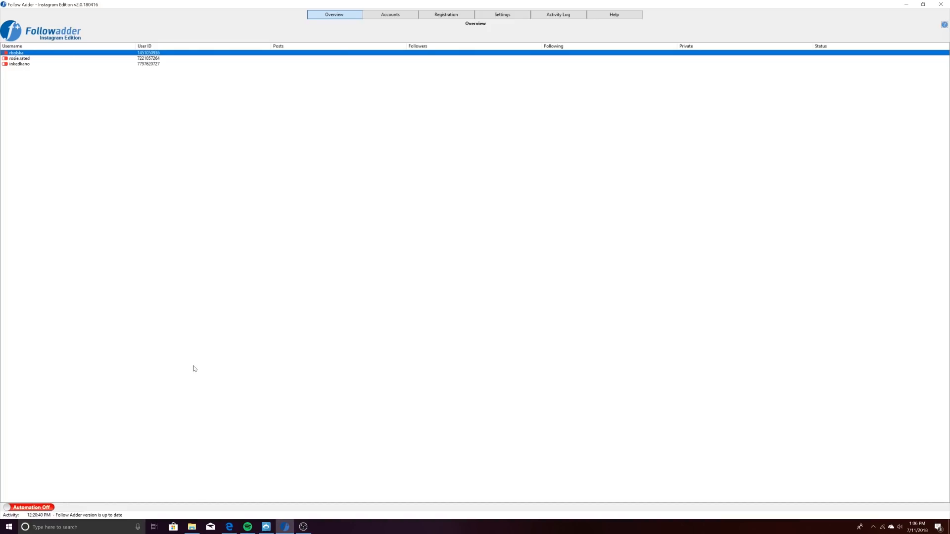
pyautogui.doubleClick(15, 54)
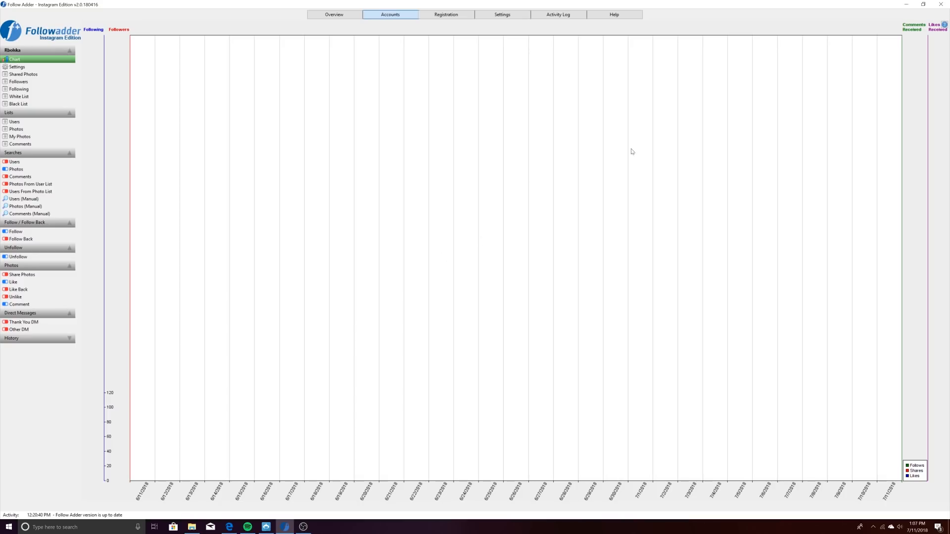
pyautogui.click(19, 130)
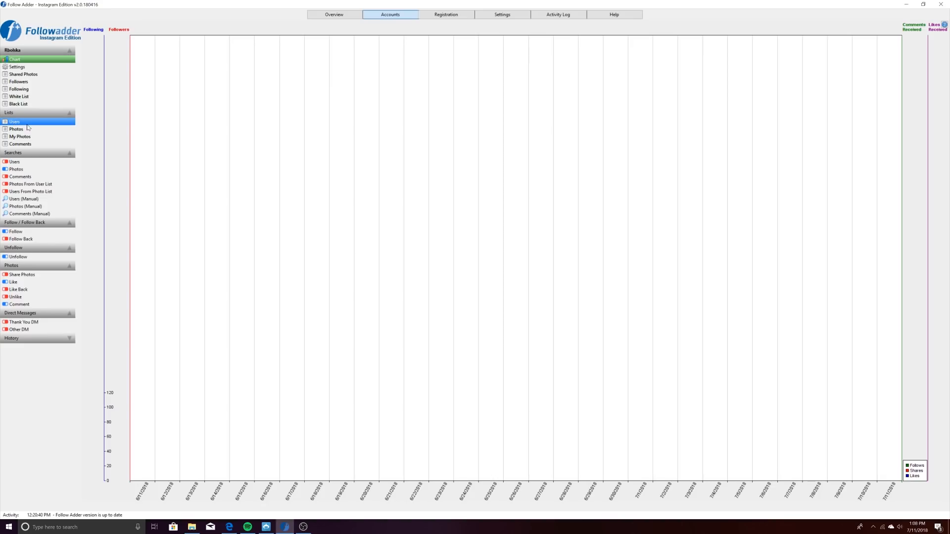
pyautogui.click(19, 123)
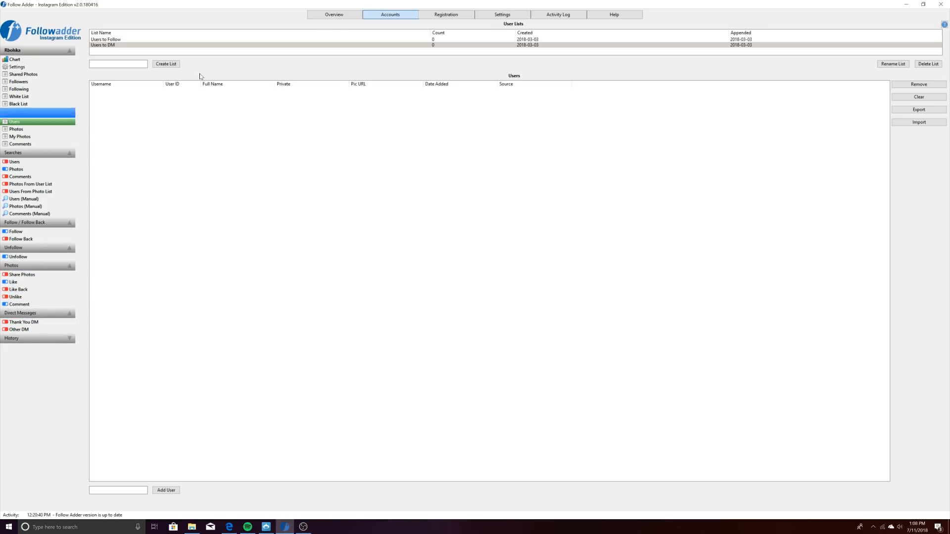
# Create a new user list named BeardsAreSexy.
pyautogui.click(118, 64)
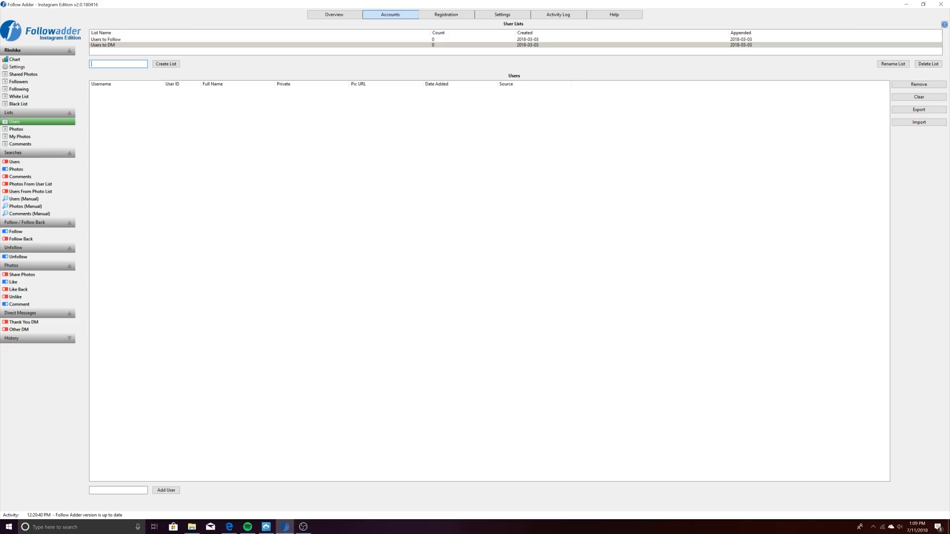
pyautogui.write('BeardsAreSexy')
pyautogui.click(168, 64)
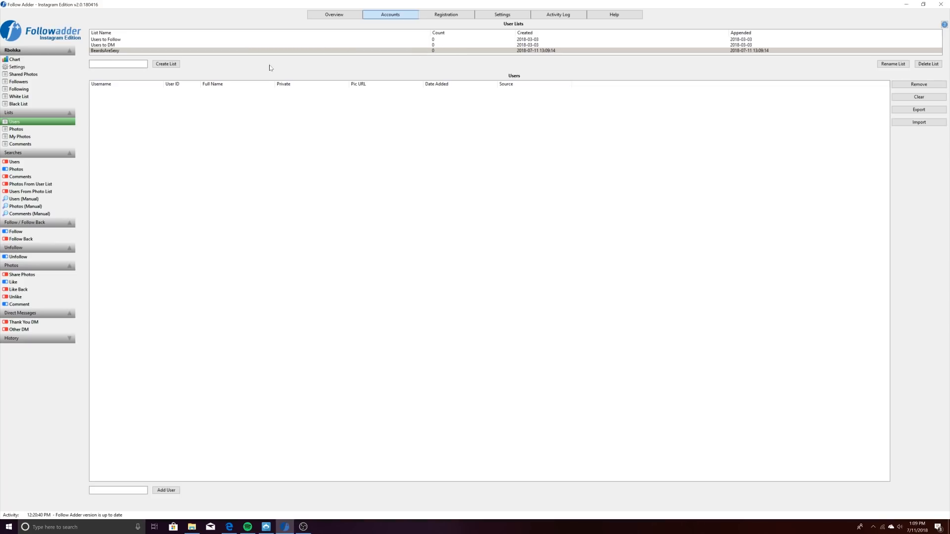
pyautogui.click(27, 163)
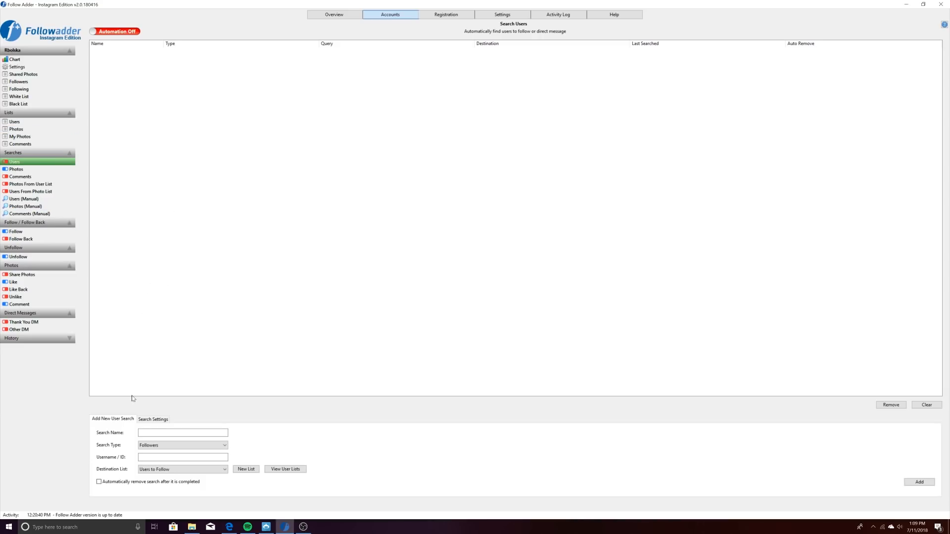
pyautogui.click(183, 433)
pyautogui.write('BeardsAreSexy')
pyautogui.click(156, 445)
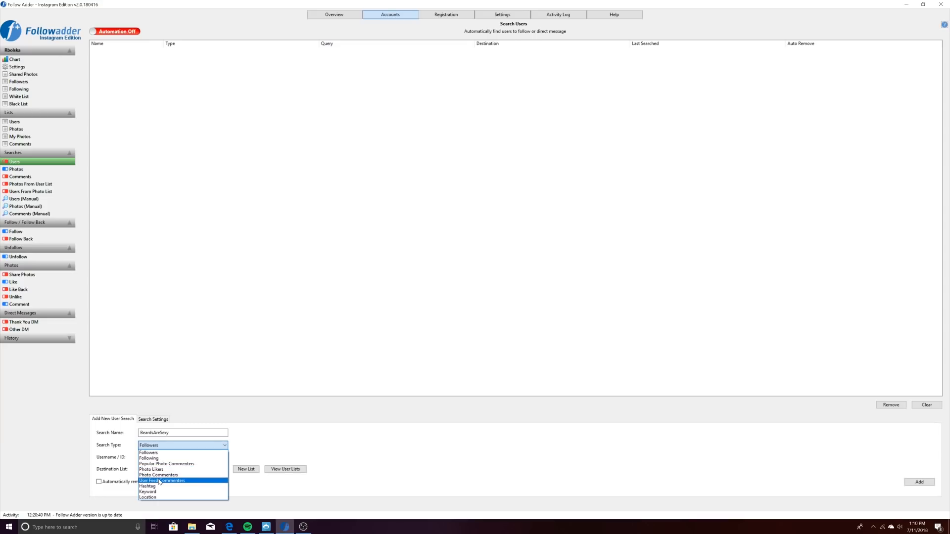
pyautogui.click(156, 452)
pyautogui.click(157, 456)
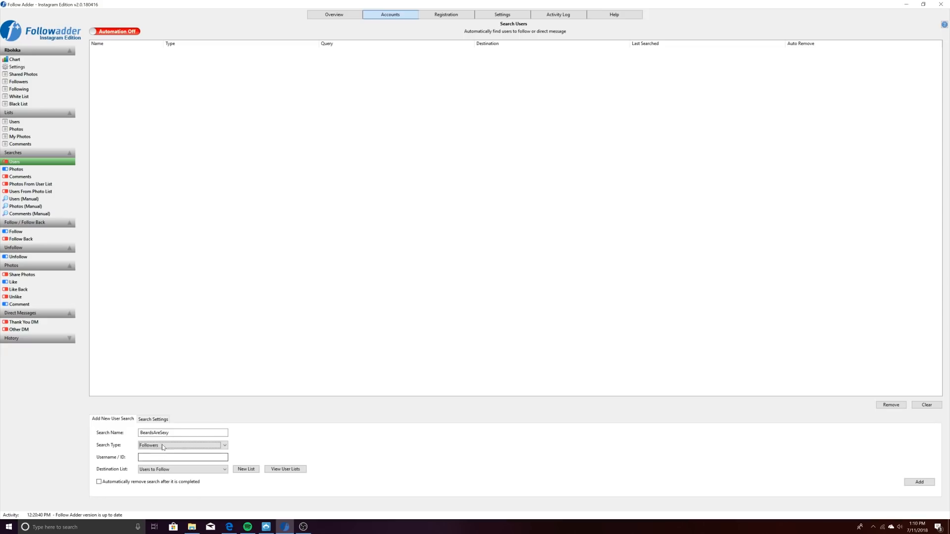
pyautogui.hotkey('shift', 'Tab')
pyautogui.click(173, 433)
pyautogui.press('Tab')
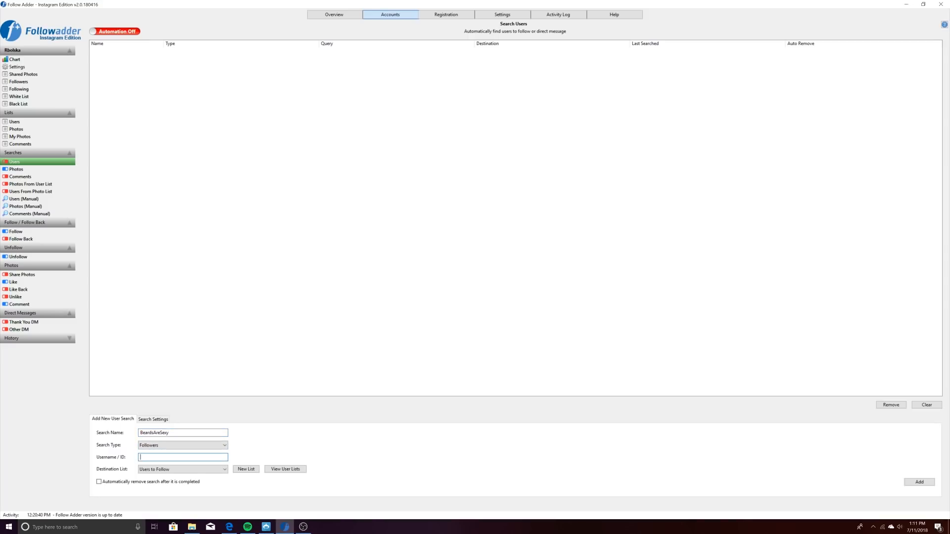
# Reuse the search name BeardsAreSexy as the target username and set the destination list to BeardsAreSexy.
pyautogui.moveTo(224, 433); pyautogui.dragTo(113, 431)
pyautogui.hotkey('ctrl', 'c')
pyautogui.click(157, 460)
pyautogui.hotkey('ctrl', 'v')
pyautogui.click(157, 469)
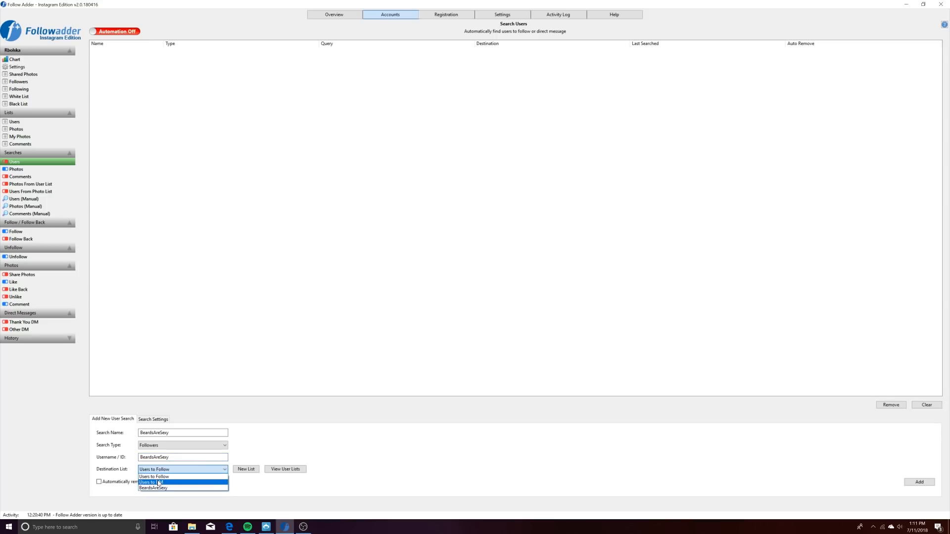
pyautogui.click(159, 488)
pyautogui.click(152, 470)
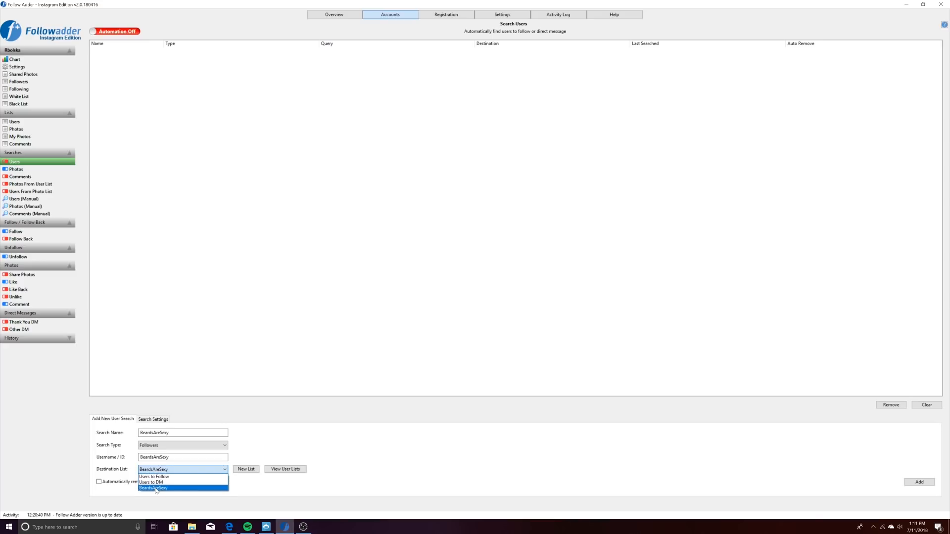
pyautogui.click(156, 488)
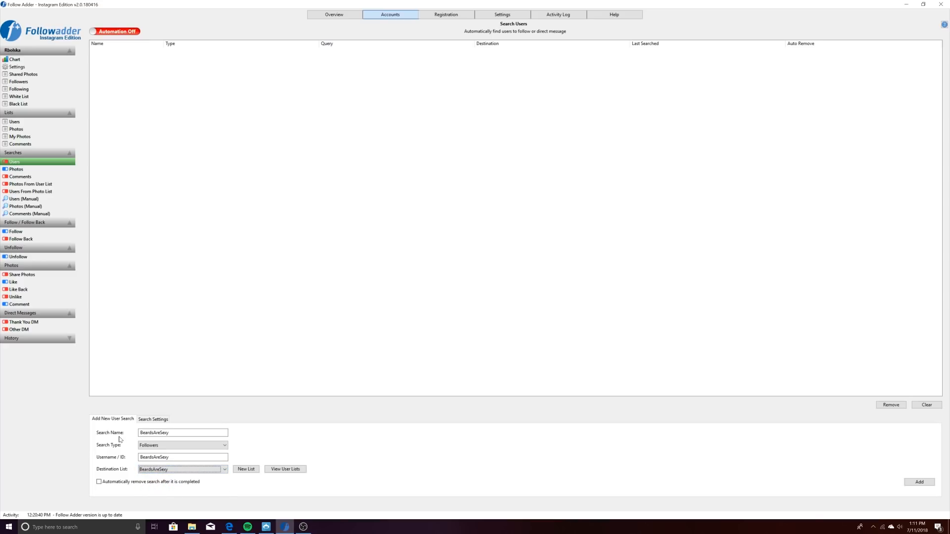
# Add the user search with automatic removal off, and turn on automation for user searches.
pyautogui.click(104, 483)
pyautogui.click(100, 482)
pyautogui.click(917, 481)
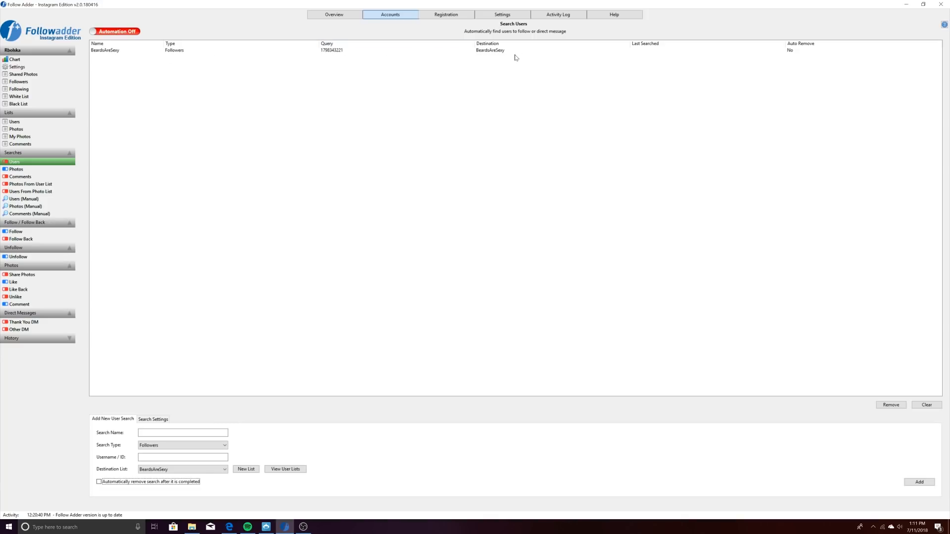
pyautogui.click(111, 111)
pyautogui.click(97, 33)
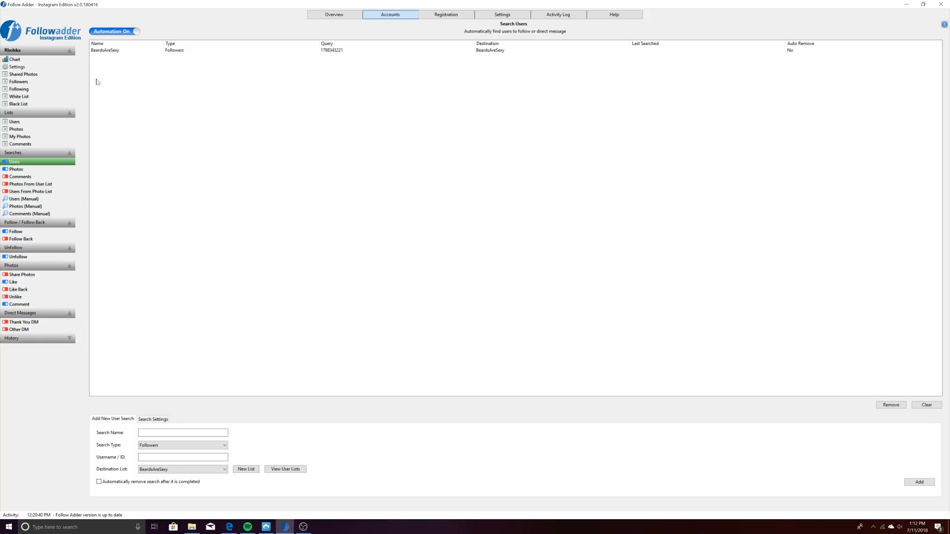
pyautogui.click(11, 162)
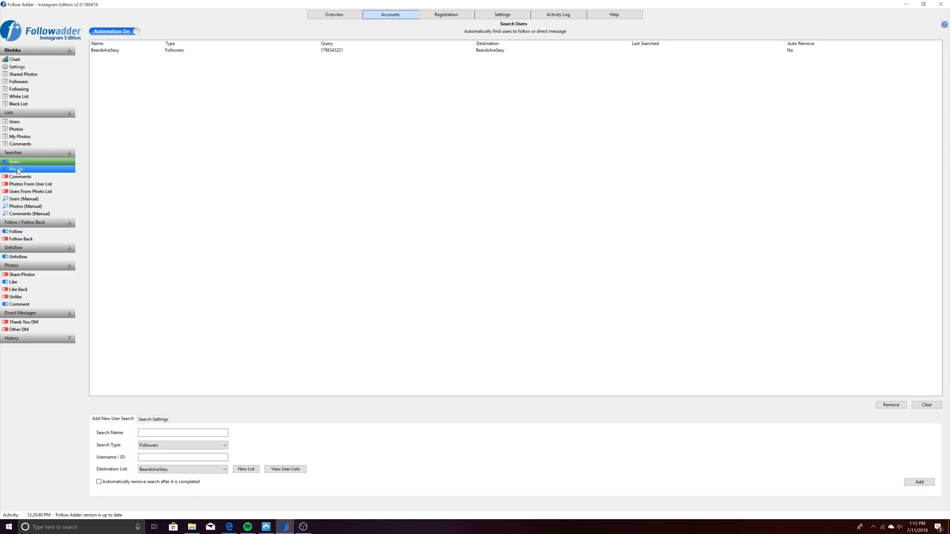
# Run a manual user search for the followers of BeardsAreSexy.
pyautogui.click(26, 200)
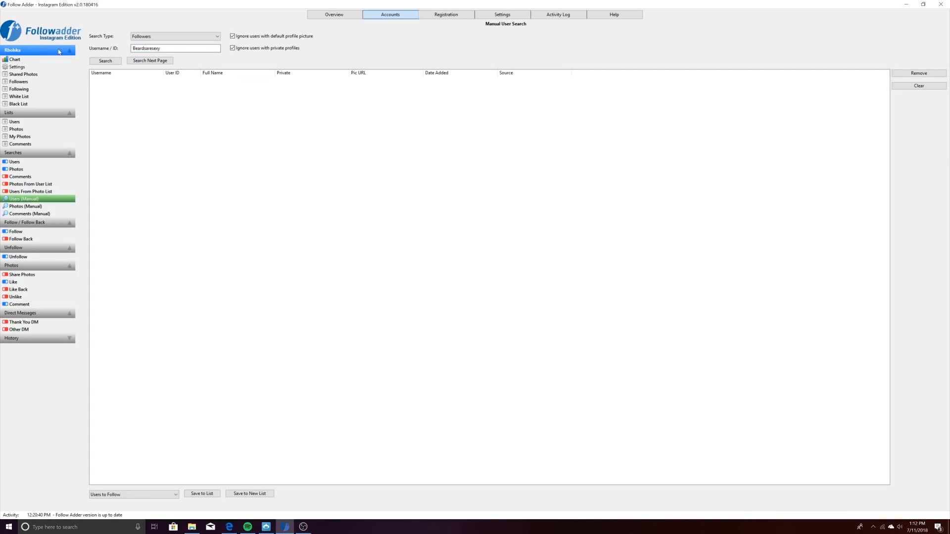
pyautogui.moveTo(161, 48); pyautogui.dragTo(140, 48)
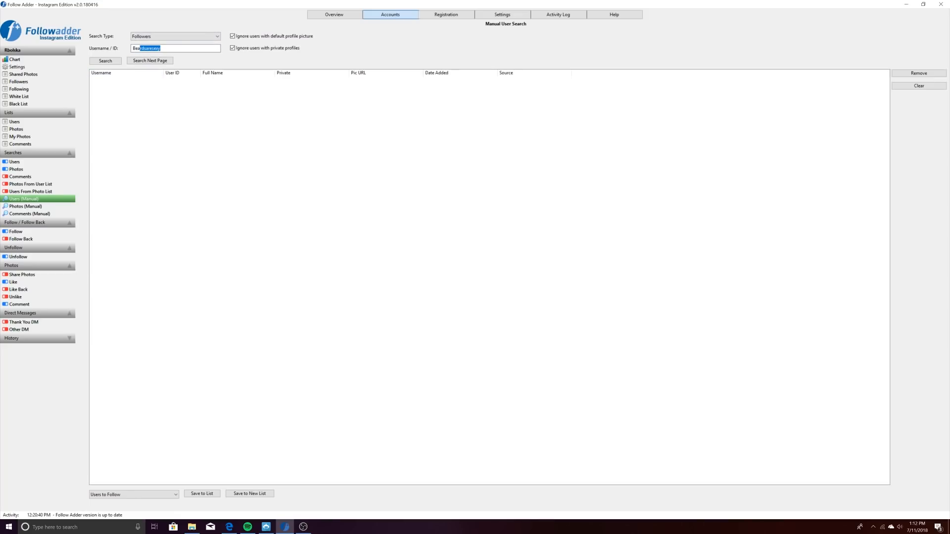
pyautogui.press('BackSpace')
pyautogui.press('BackSpace')
pyautogui.write('BeardsAreS')
pyautogui.click(163, 38)
pyautogui.click(159, 45)
pyautogui.click(132, 48)
pyautogui.write('Beards')
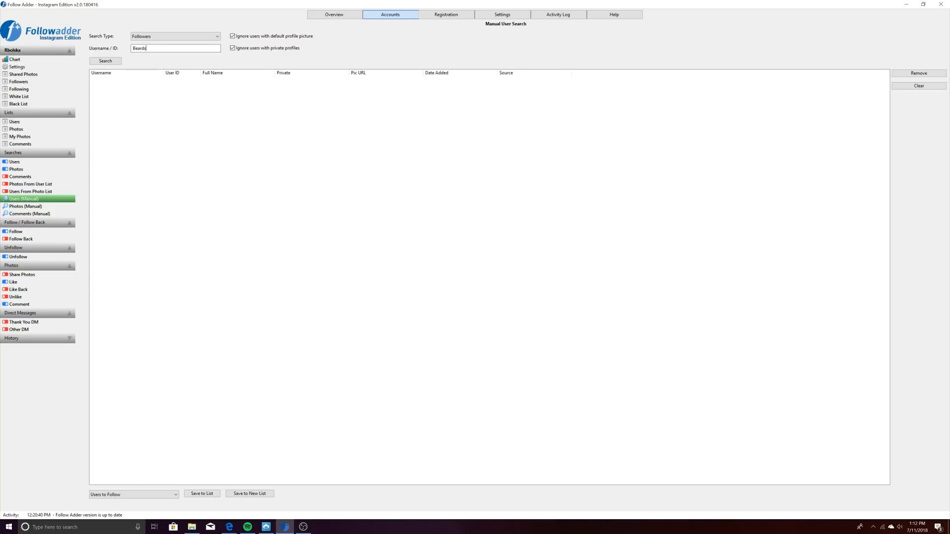
pyautogui.write('AreSexy')
pyautogui.click(106, 61)
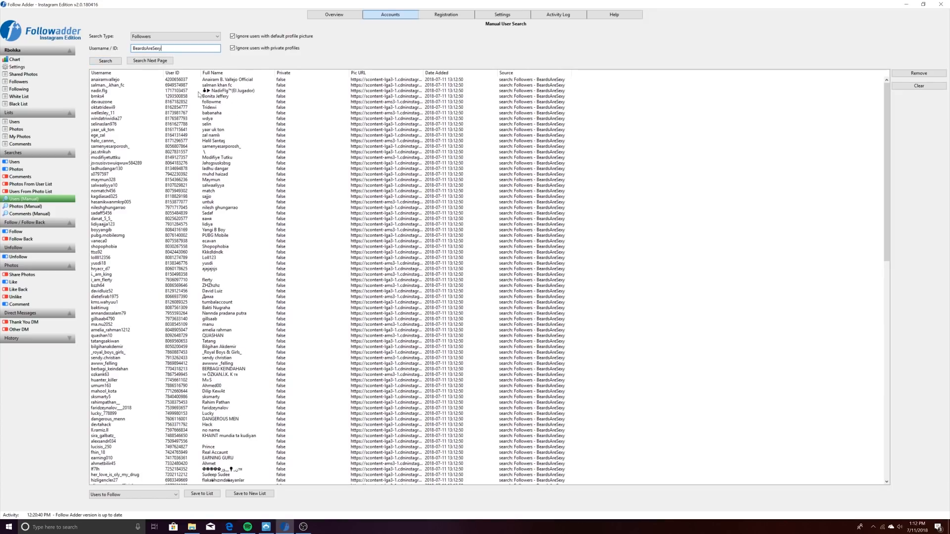
# Save the manually found followers to the BeardsAreSexy list and open the user lists to check it.
pyautogui.scroll(-20, 174, 103)
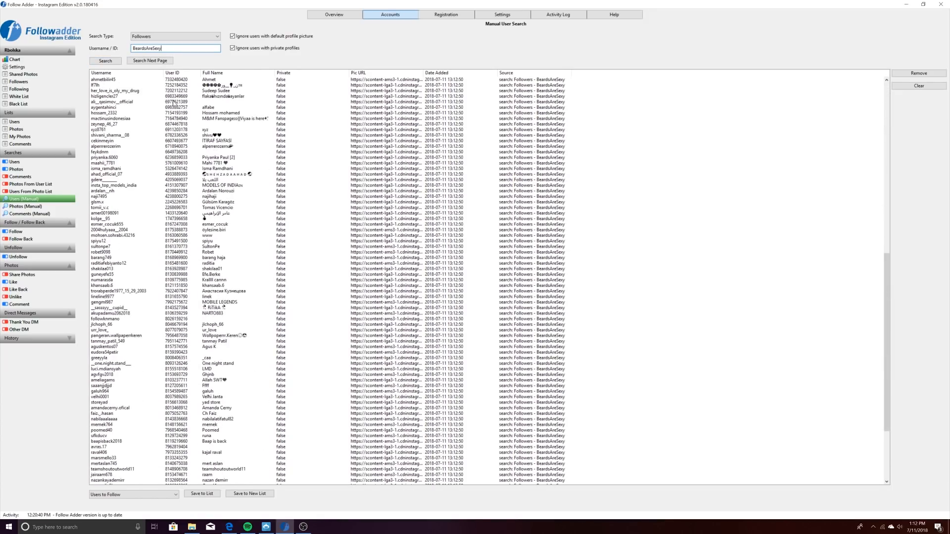
pyautogui.scroll(-6, 174, 103)
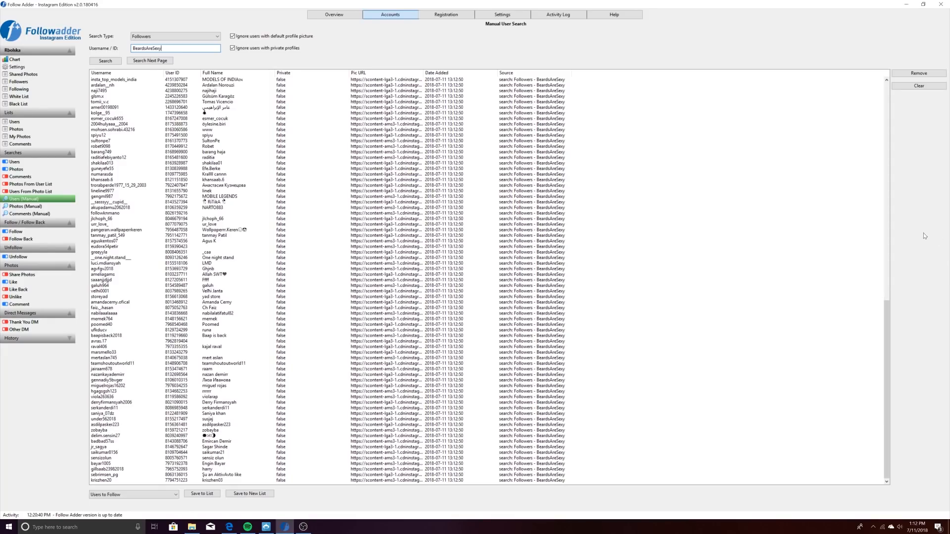
pyautogui.moveTo(886, 321); pyautogui.dragTo(882, 102)
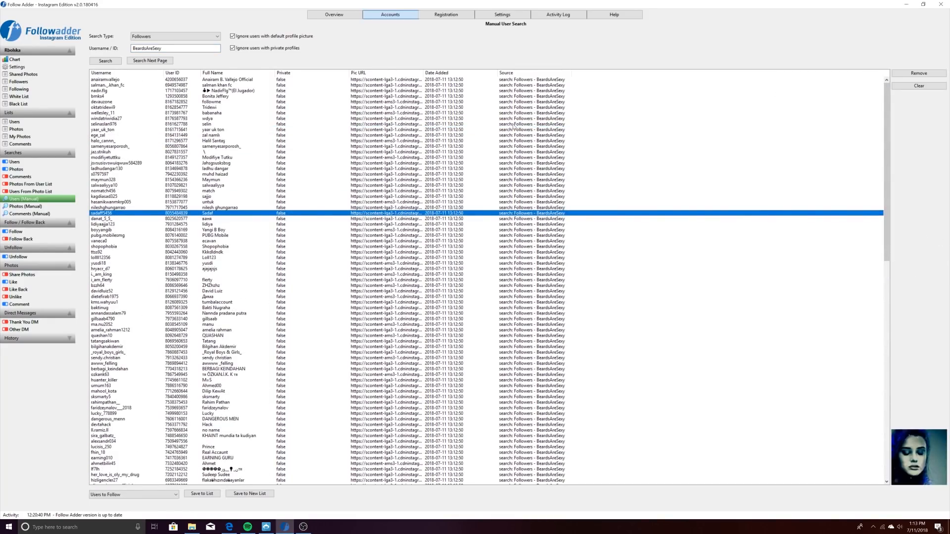
pyautogui.click(140, 496)
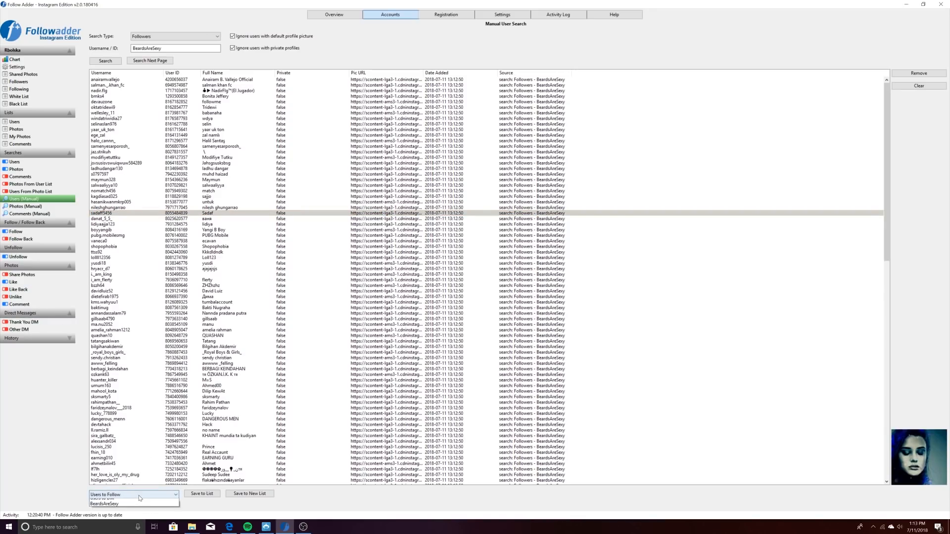
pyautogui.click(108, 514)
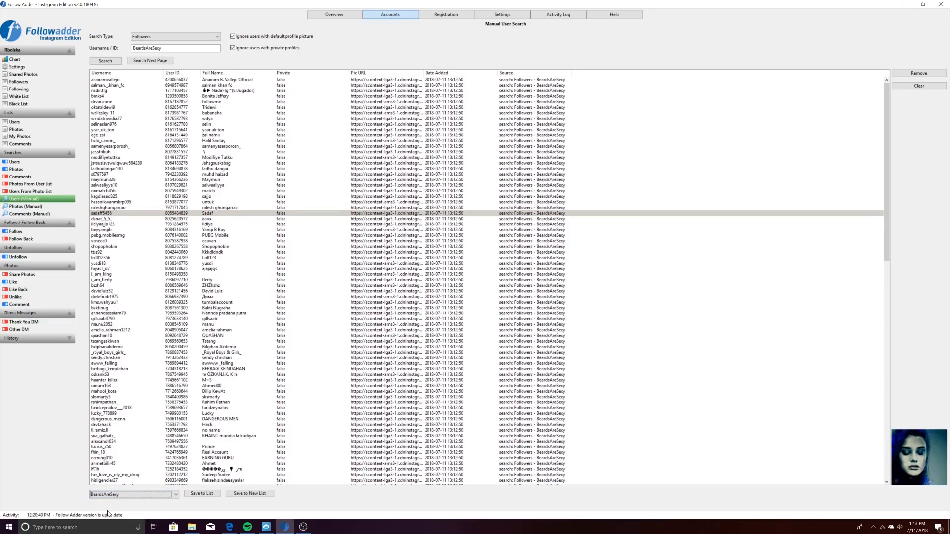
pyautogui.click(212, 494)
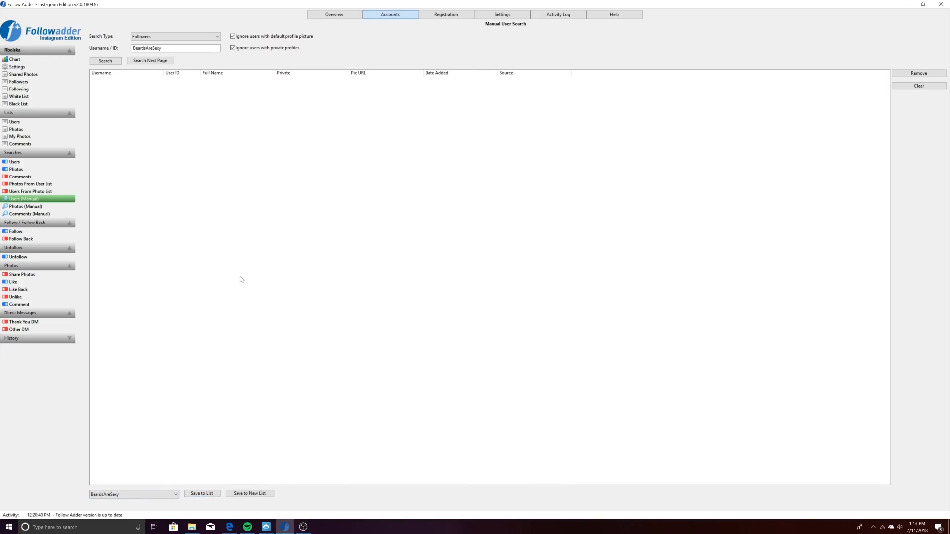
pyautogui.click(20, 124)
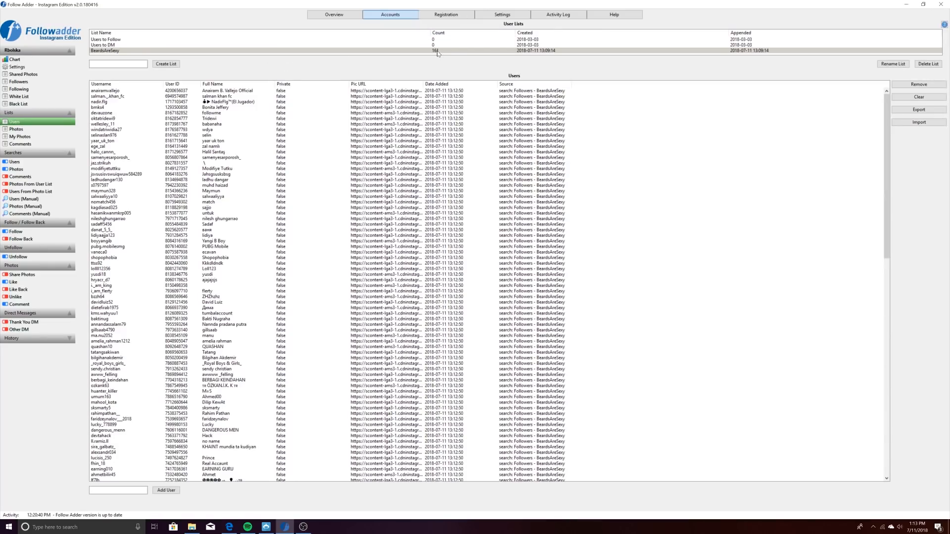
pyautogui.click(15, 122)
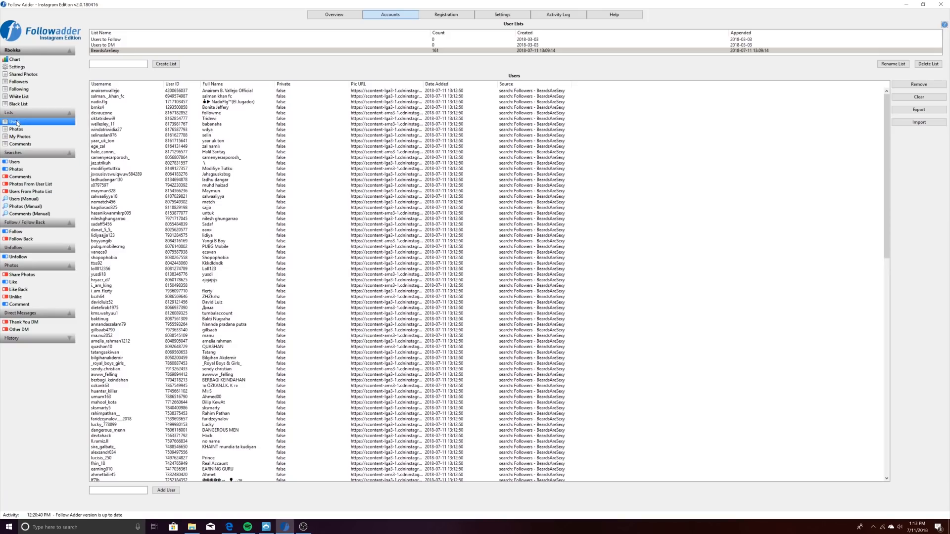
# Set the automatic following to a maximum of 175 follows per day with a delay of 2 to 4 minutes.
pyautogui.click(23, 232)
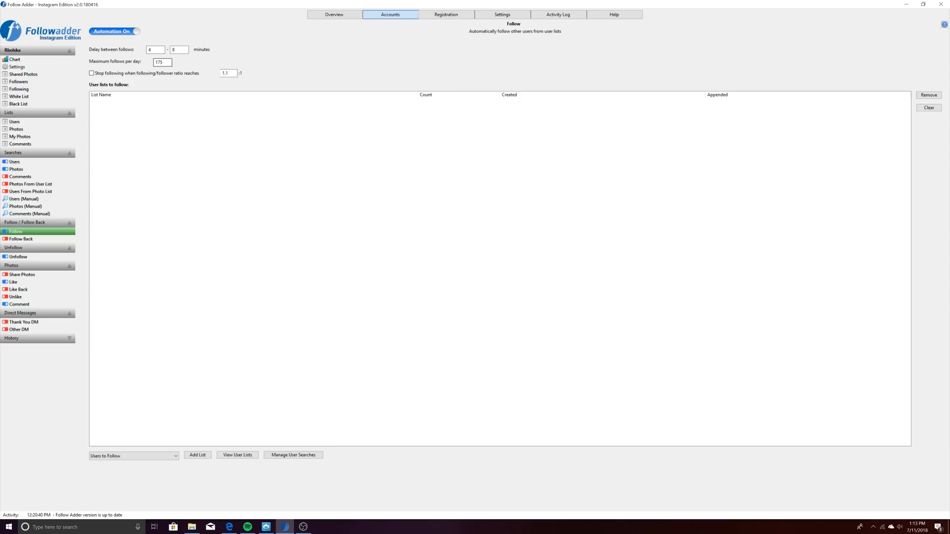
pyautogui.doubleClick(159, 63)
pyautogui.click(163, 62)
pyautogui.moveTo(165, 63); pyautogui.dragTo(151, 63)
pyautogui.write('175')
pyautogui.doubleClick(150, 49)
pyautogui.write('2')
pyautogui.press('Tab')
pyautogui.write('4')
# Add the BeardsAreSexy list to the user lists to follow, and leave follow automation switched on.
pyautogui.click(157, 453)
pyautogui.click(141, 476)
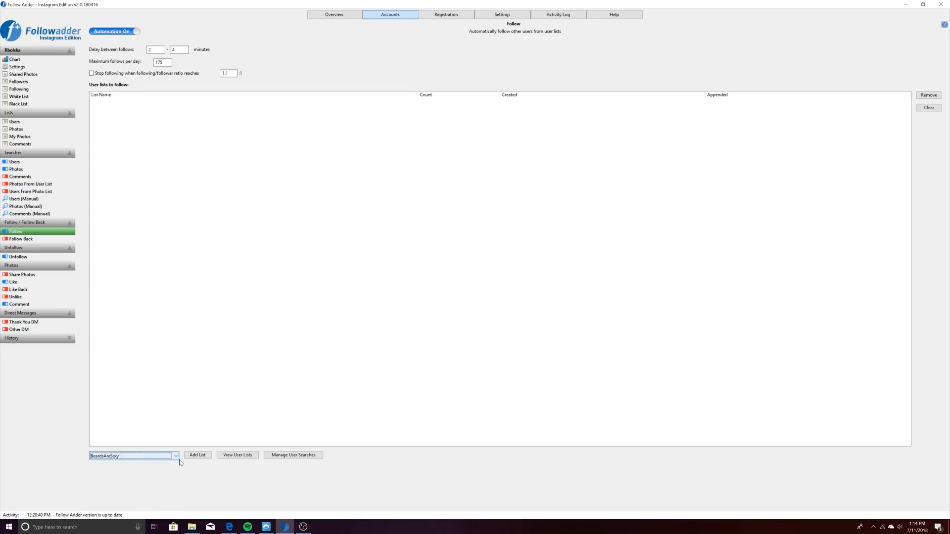
pyautogui.click(198, 455)
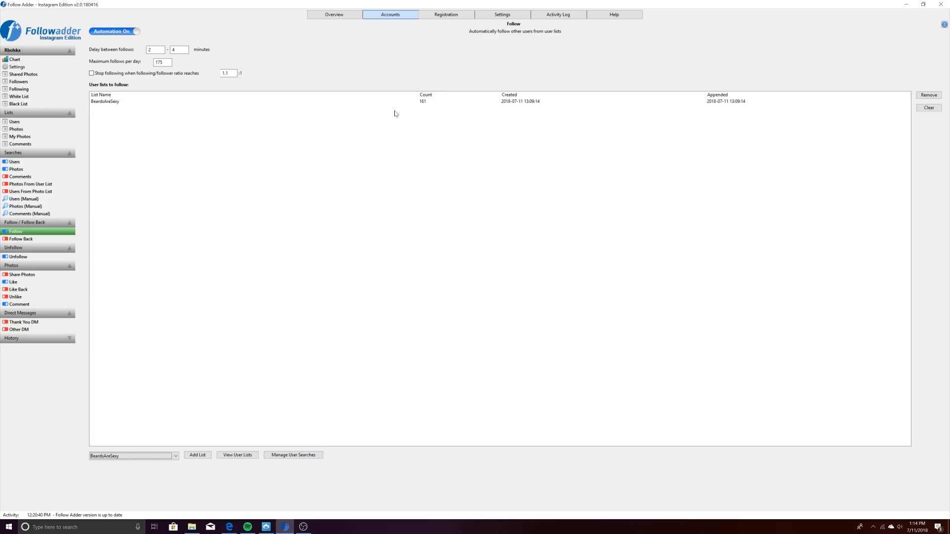
pyautogui.click(134, 32)
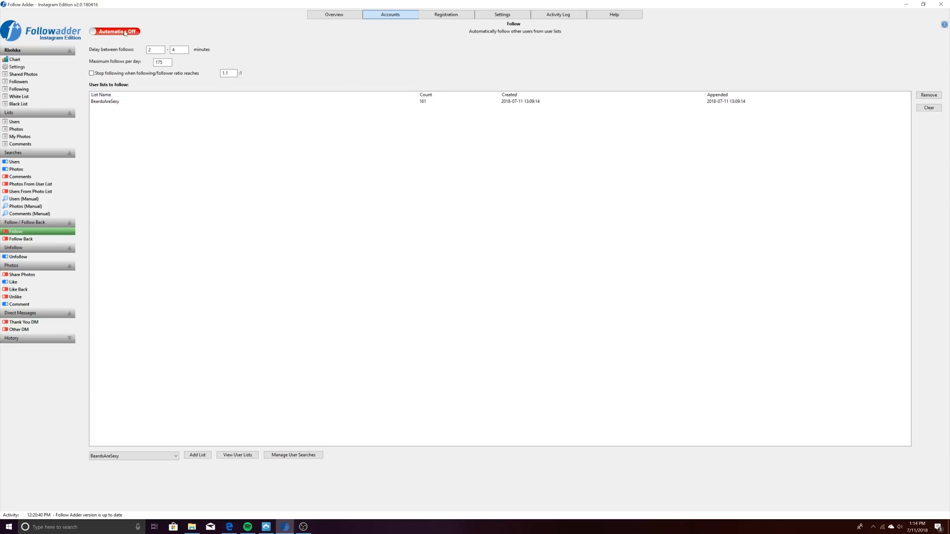
pyautogui.click(97, 32)
# Review the users stored in the BeardsAreSexy list.
pyautogui.click(108, 102)
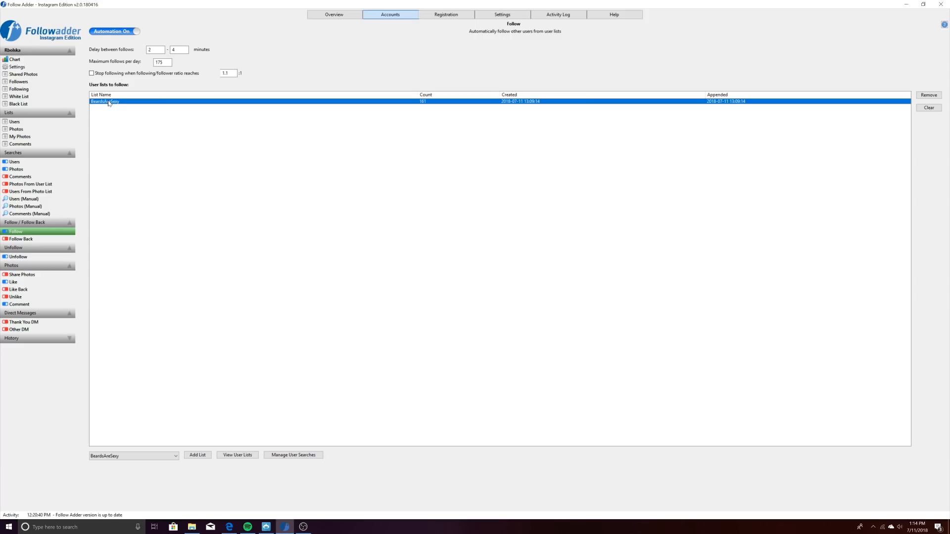
pyautogui.click(19, 124)
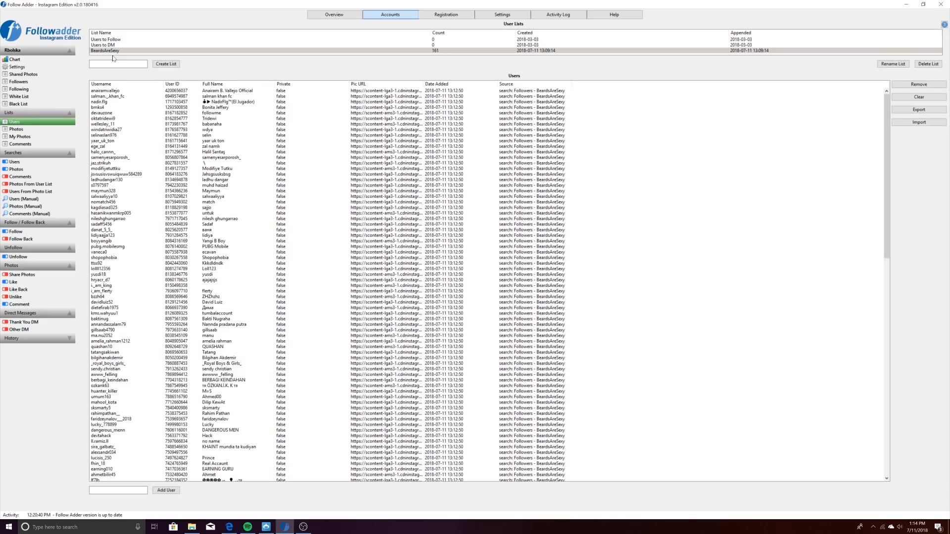
pyautogui.click(57, 108)
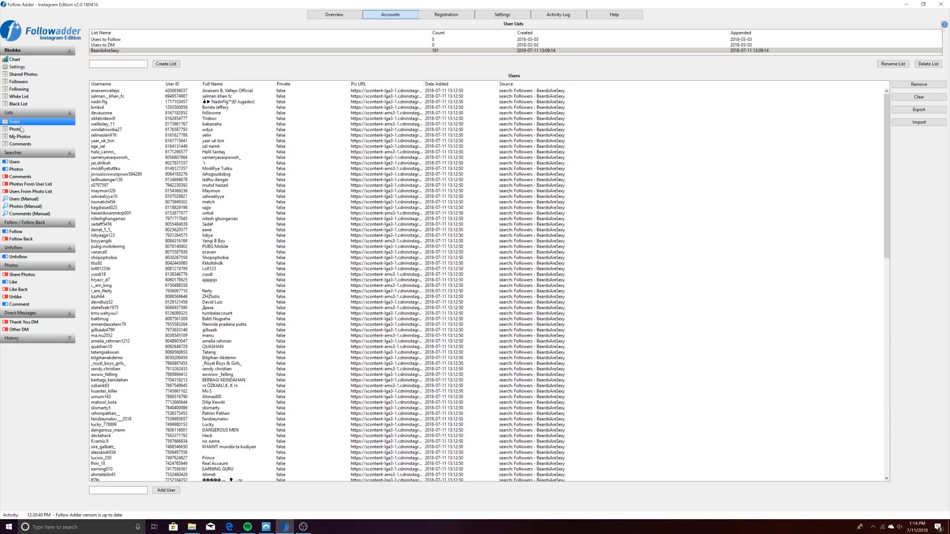
# Look over the user searches and follow settings, and switch off automation in the unfollow settings.
pyautogui.click(18, 162)
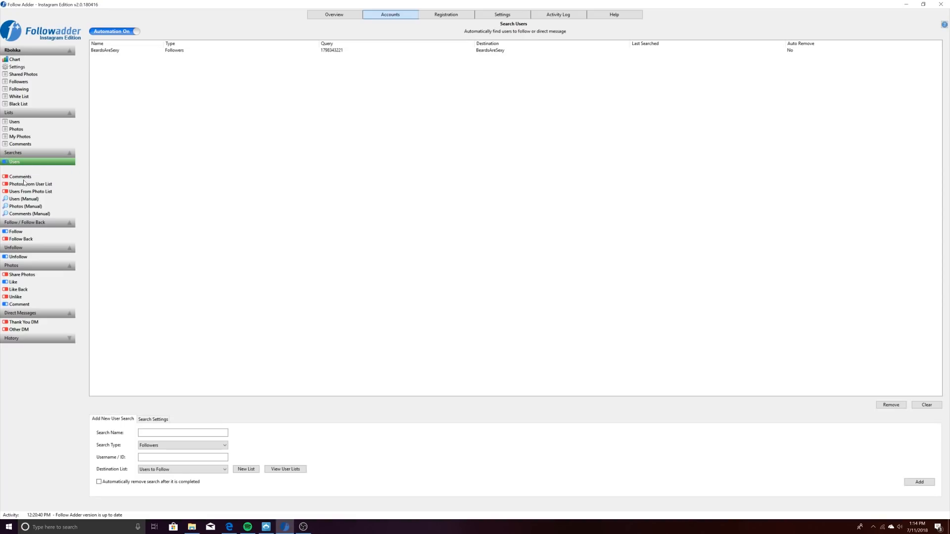
pyautogui.click(15, 232)
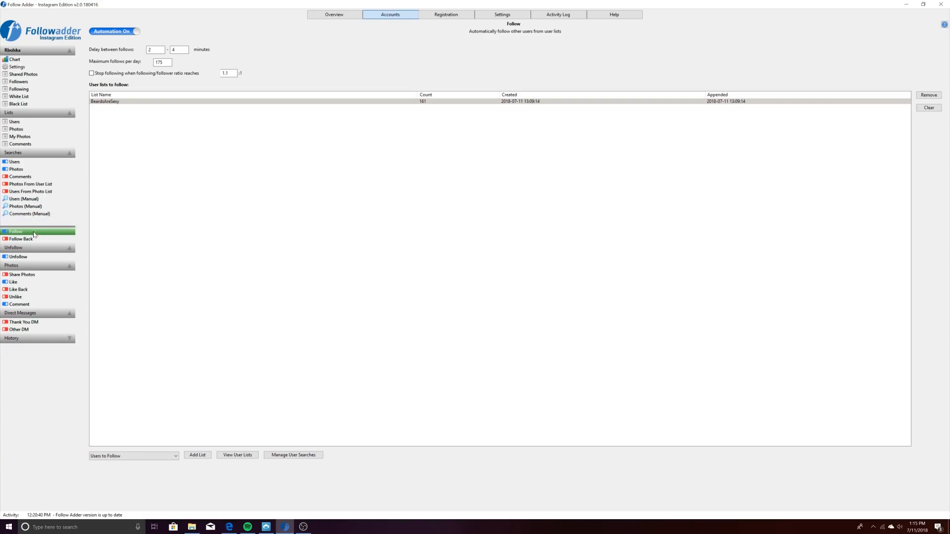
pyautogui.click(22, 258)
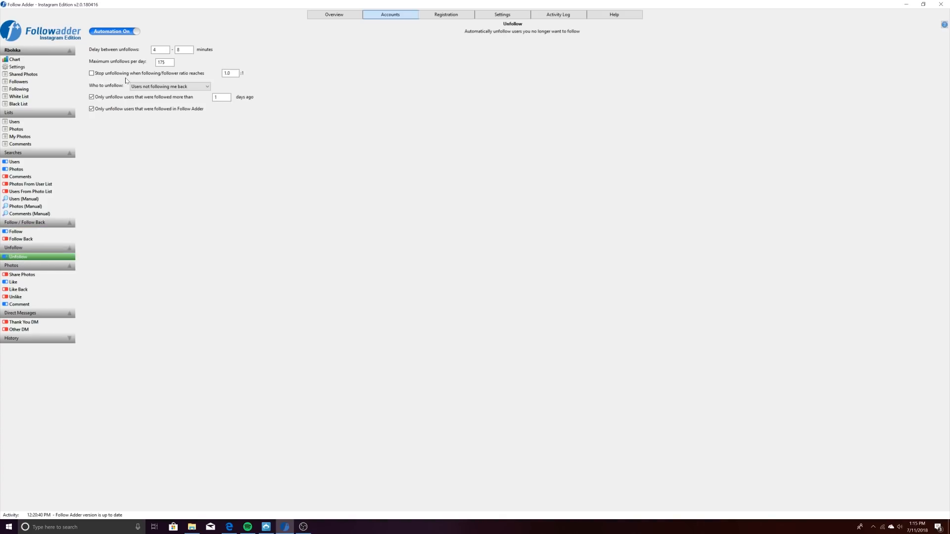
pyautogui.click(131, 33)
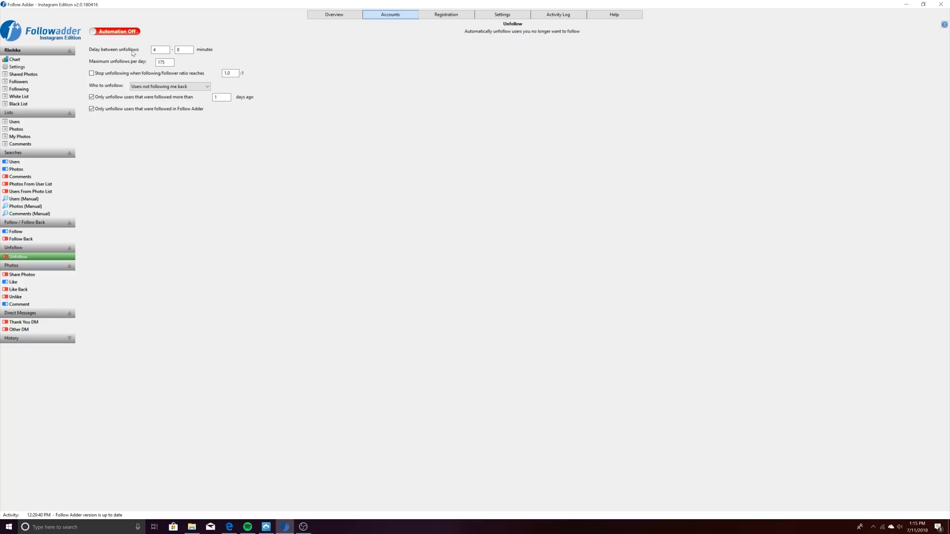
# Set the delay between unfollows to 2 to 5 minutes, with a maximum of 175 unfollows per day.
pyautogui.moveTo(160, 49); pyautogui.dragTo(140, 51)
pyautogui.press('Tab')
pyautogui.write('5')
pyautogui.press('Tab')
pyautogui.click(161, 63)
pyautogui.doubleClick(161, 63)
pyautogui.write('150')
pyautogui.doubleClick(161, 62)
pyautogui.write('175')
pyautogui.doubleClick(161, 63)
# Compare the choices for who to unfollow and set it to Everyone.
pyautogui.click(157, 89)
pyautogui.click(153, 99)
pyautogui.click(158, 88)
pyautogui.click(158, 93)
pyautogui.click(157, 89)
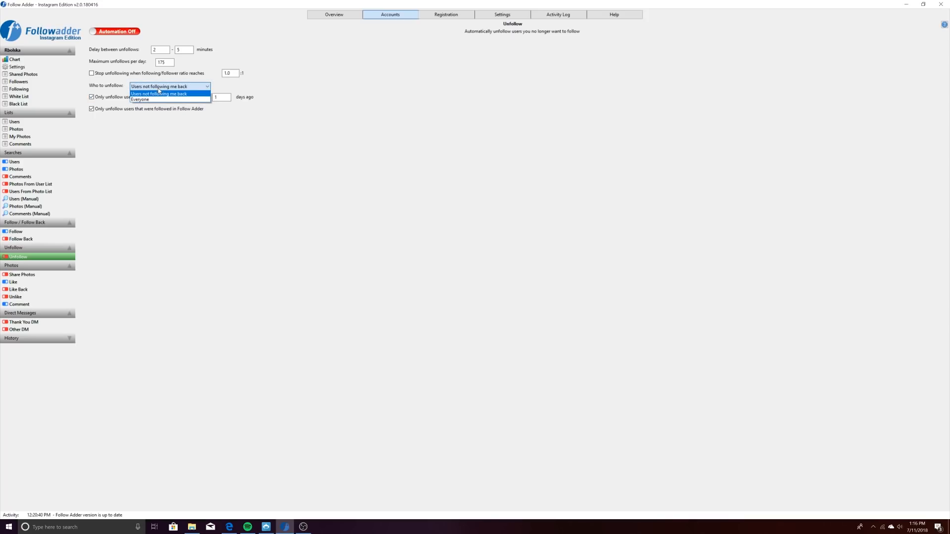
pyautogui.click(156, 88)
pyautogui.click(148, 87)
pyautogui.click(151, 99)
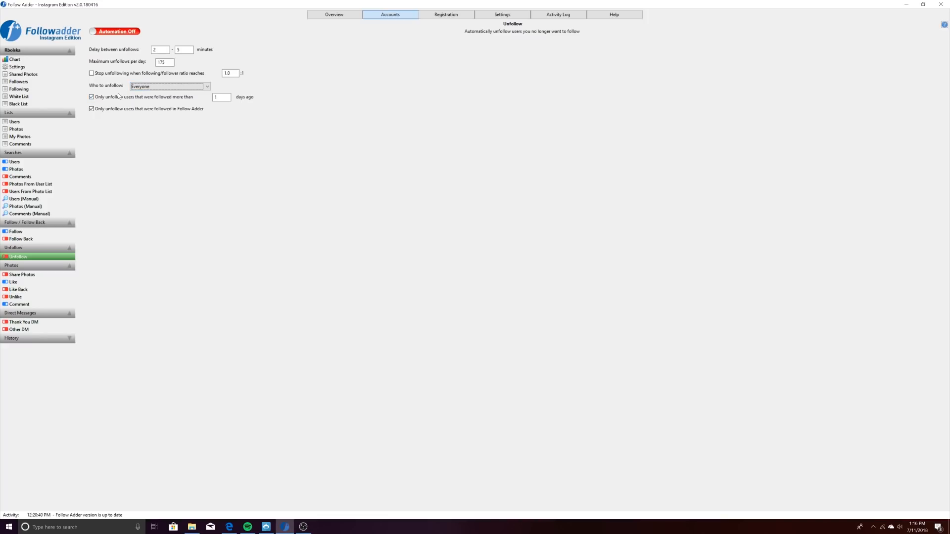
# Limit unfollowing to users followed in Follow Adder more than 1 day ago, and leave unfollow automation off.
pyautogui.click(91, 98)
pyautogui.press('Tab')
pyautogui.press('Tab')
pyautogui.write('1')
pyautogui.press('BackSpace')
pyautogui.write('5')
pyautogui.moveTo(219, 98); pyautogui.dragTo(204, 100)
pyautogui.write('1')
pyautogui.click(91, 109)
pyautogui.click(96, 33)
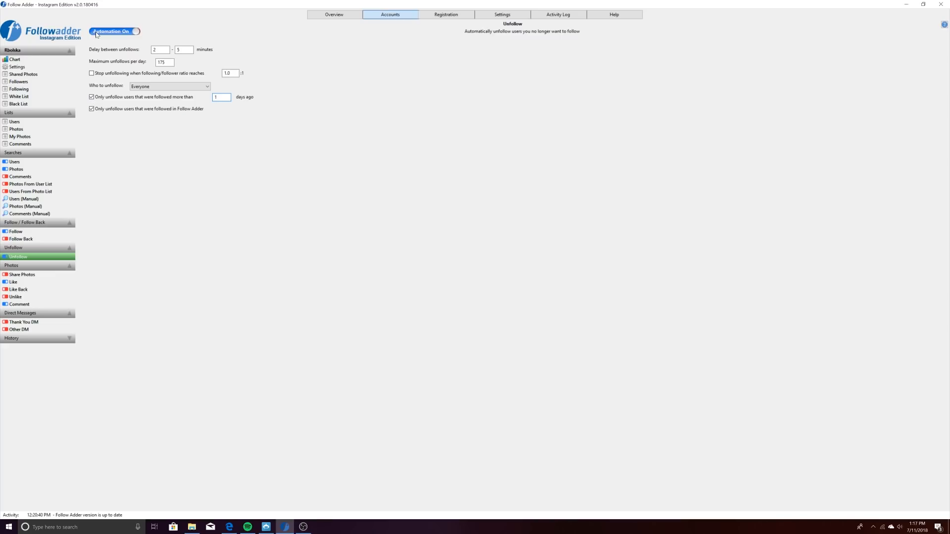
pyautogui.click(133, 33)
# Try other maximum follows per day, including 800, while switching follow automation off and back on.
pyautogui.click(16, 234)
pyautogui.moveTo(163, 63); pyautogui.dragTo(158, 63)
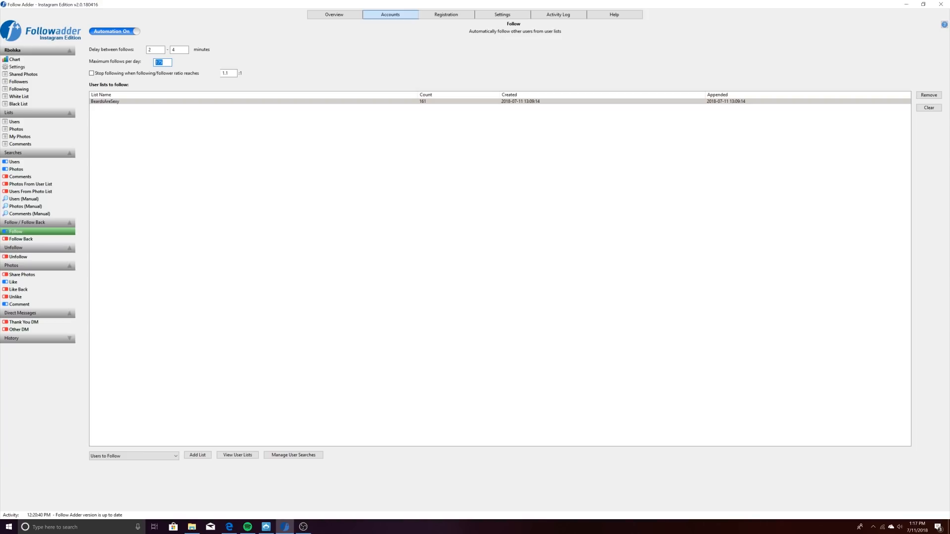
pyautogui.write('2')
pyautogui.click(115, 31)
pyautogui.click(116, 31)
pyautogui.click(116, 31)
pyautogui.click(123, 34)
pyautogui.moveTo(164, 63); pyautogui.dragTo(139, 60)
pyautogui.write('800')
pyautogui.doubleClick(156, 62)
pyautogui.press('BackSpace')
pyautogui.write('1')
# Create a new photo list named BeardGang.
pyautogui.click(40, 122)
pyautogui.click(28, 129)
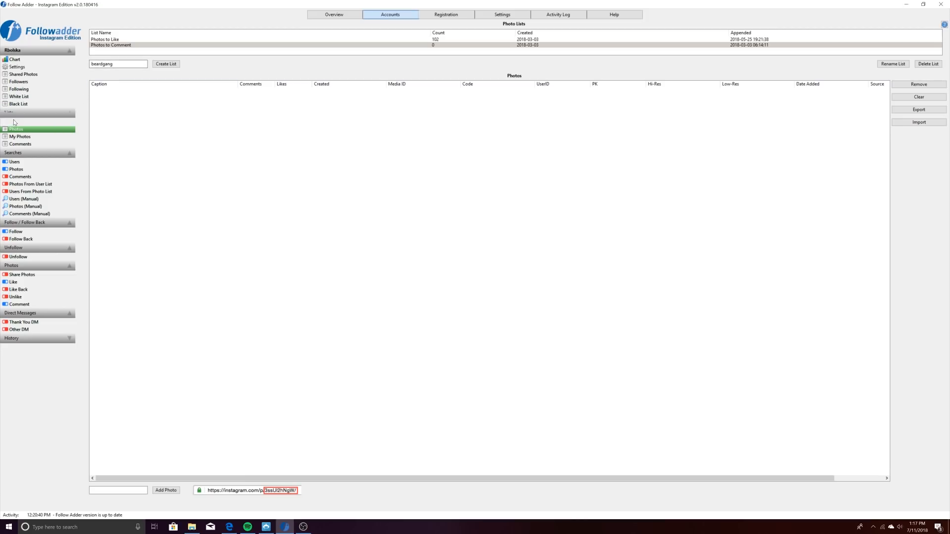
pyautogui.click(14, 123)
pyautogui.click(16, 129)
pyautogui.press('BackSpace')
pyautogui.press('BackSpace')
pyautogui.press('BackSpace')
pyautogui.press('BackSpace')
pyautogui.press('BackSpace')
pyautogui.press('BackSpace')
pyautogui.press('BackSpace')
pyautogui.press('BackSpace')
pyautogui.press('BackSpace')
pyautogui.write('BeardGan')
pyautogui.click(168, 65)
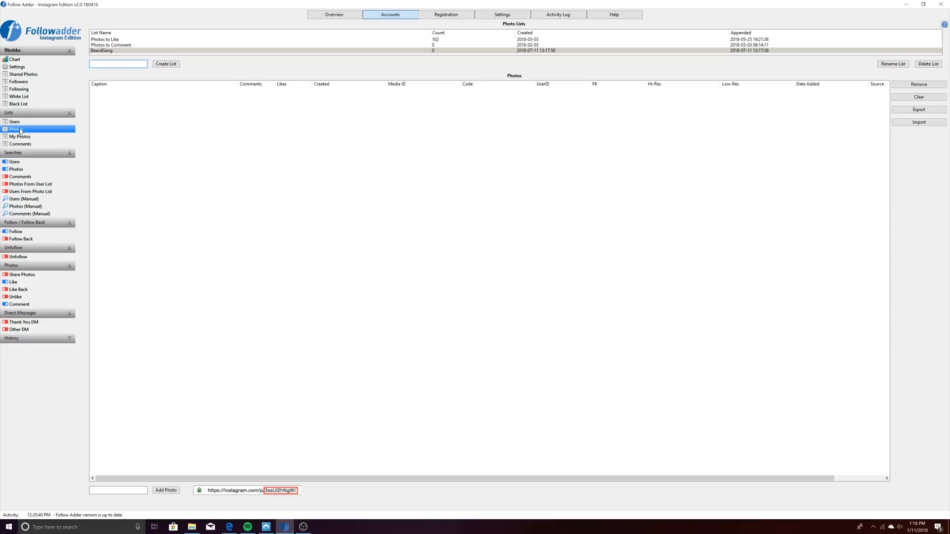
# Add an automatic photo search named BeardGang for the hashtag Beardgang, with the BeardGang list as its destination.
pyautogui.click(22, 171)
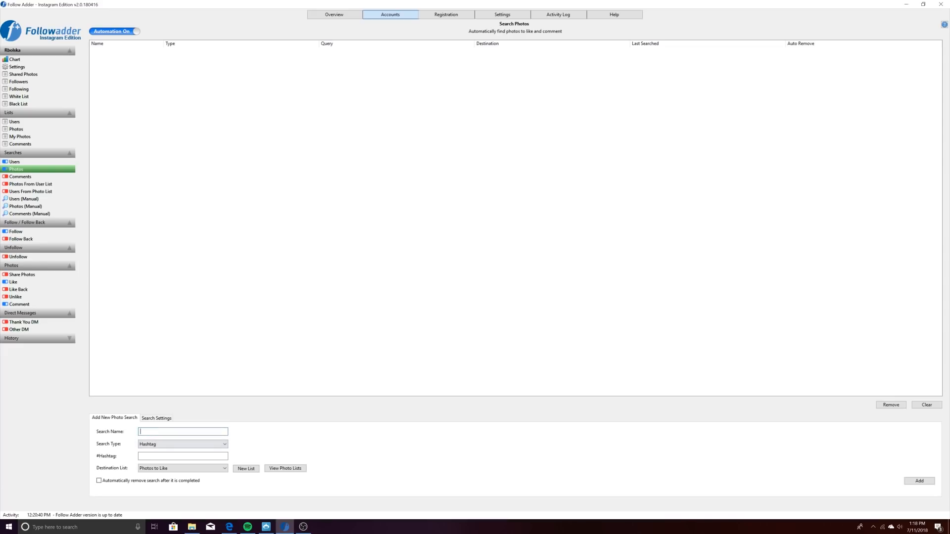
pyautogui.write('BeardGang')
pyautogui.click(163, 444)
pyautogui.click(148, 457)
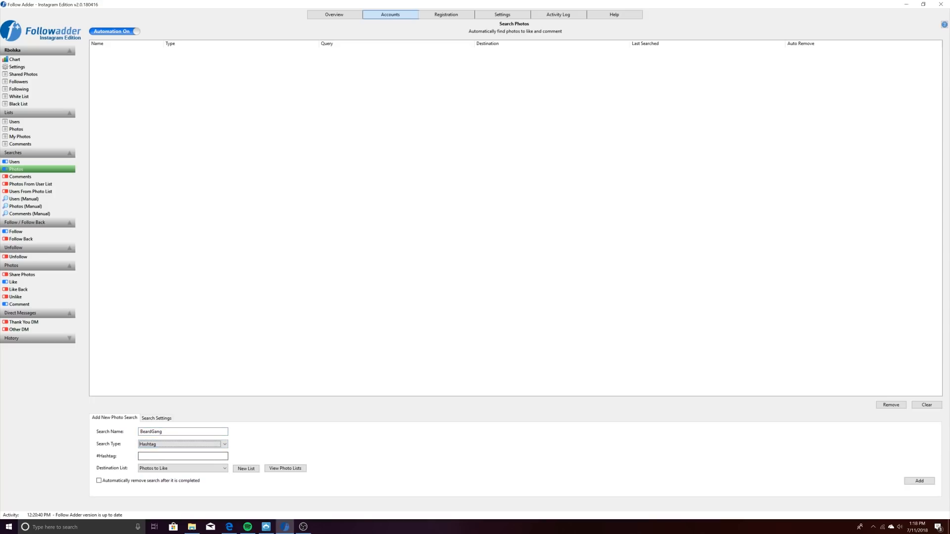
pyautogui.write('Beardgang')
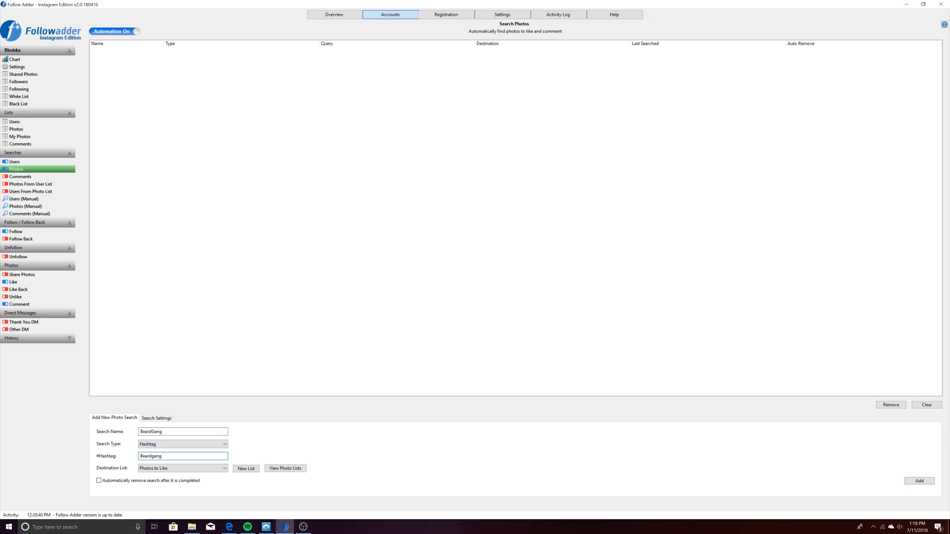
pyautogui.click(191, 469)
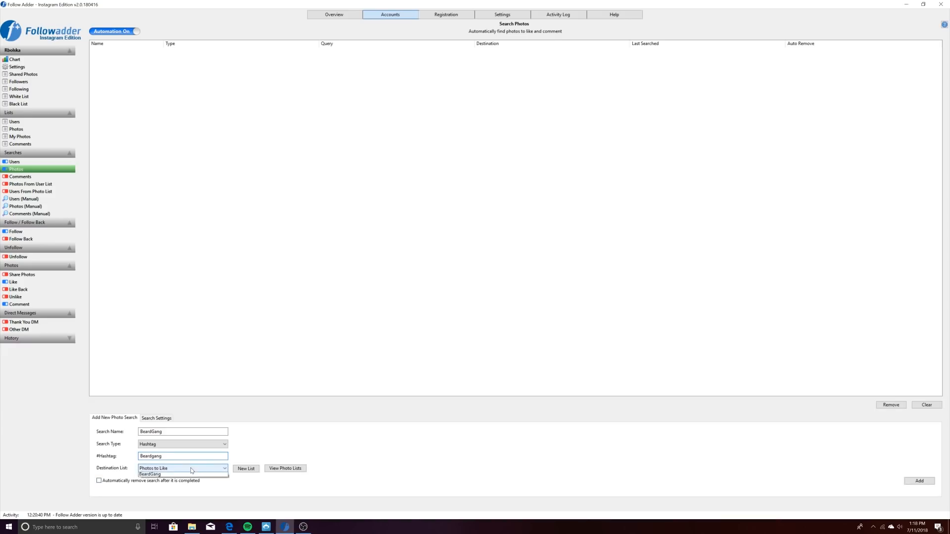
pyautogui.click(159, 485)
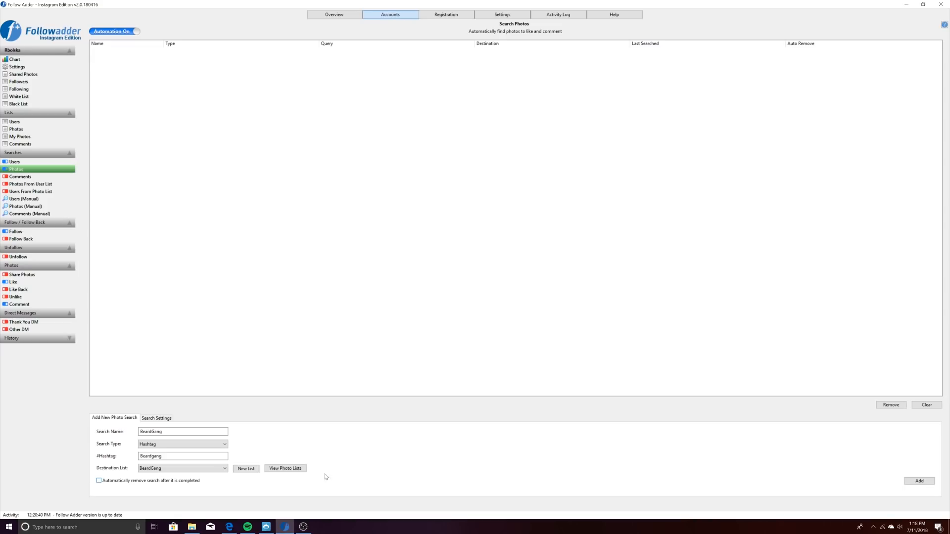
pyautogui.click(922, 481)
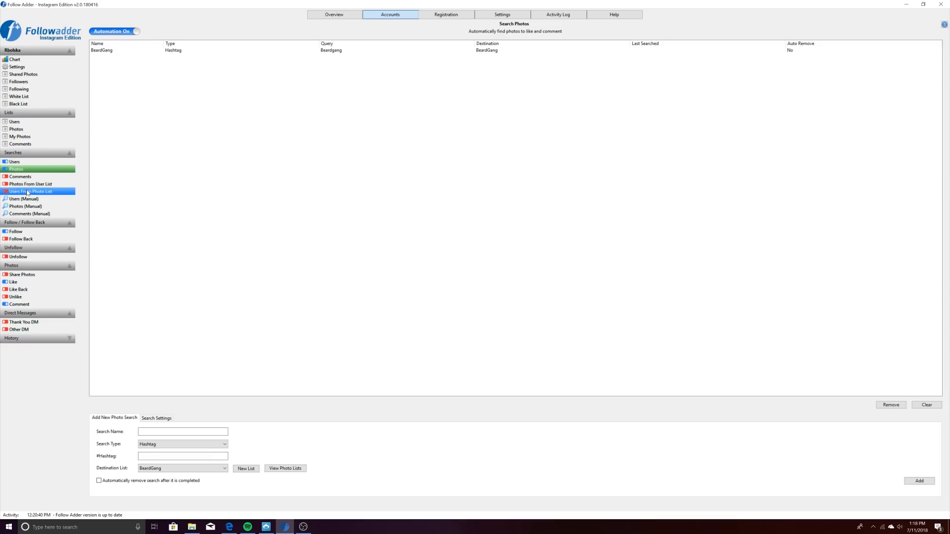
# Run a manual photo search for the hashtag Beardgang and look through the photos found.
pyautogui.click(25, 206)
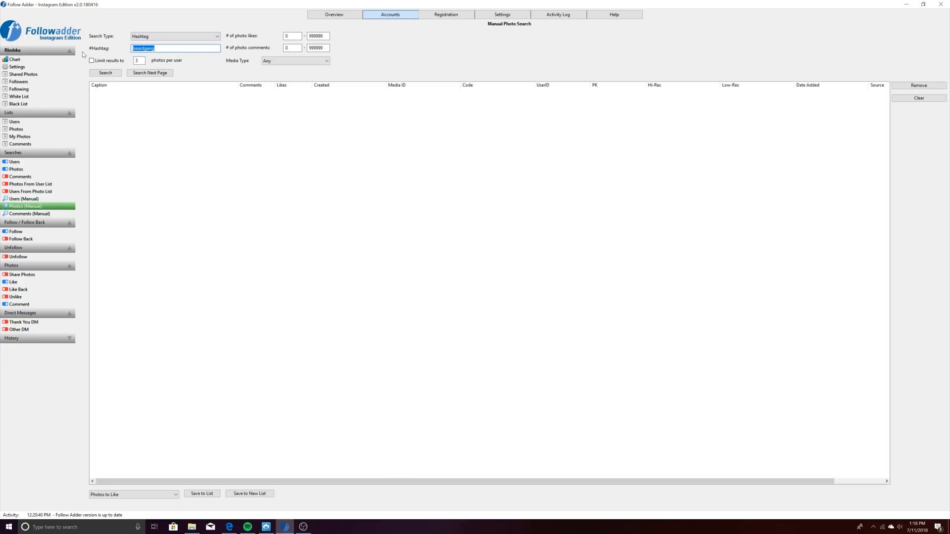
pyautogui.press('BackSpace')
pyautogui.write('Beardgan')
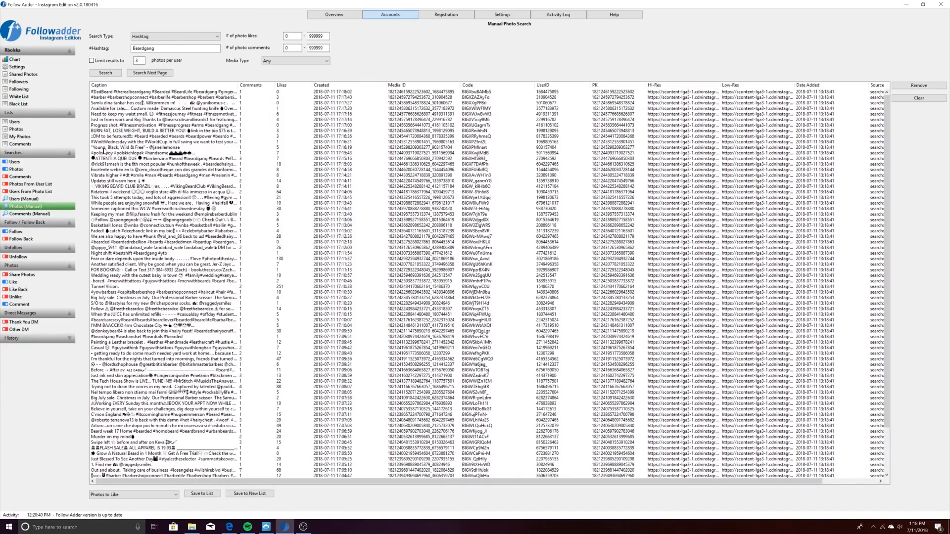
pyautogui.scroll(-3, 267, 177)
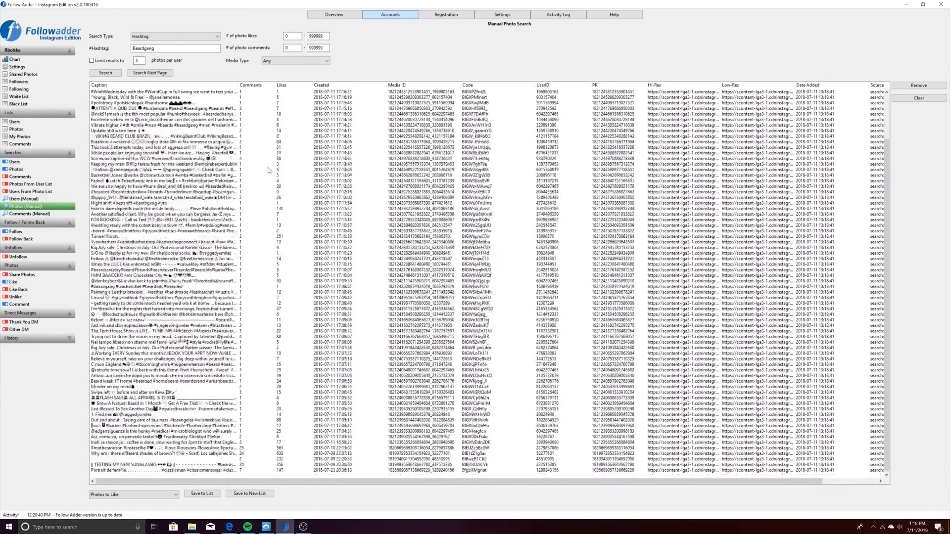
pyautogui.scroll(3, 259, 187)
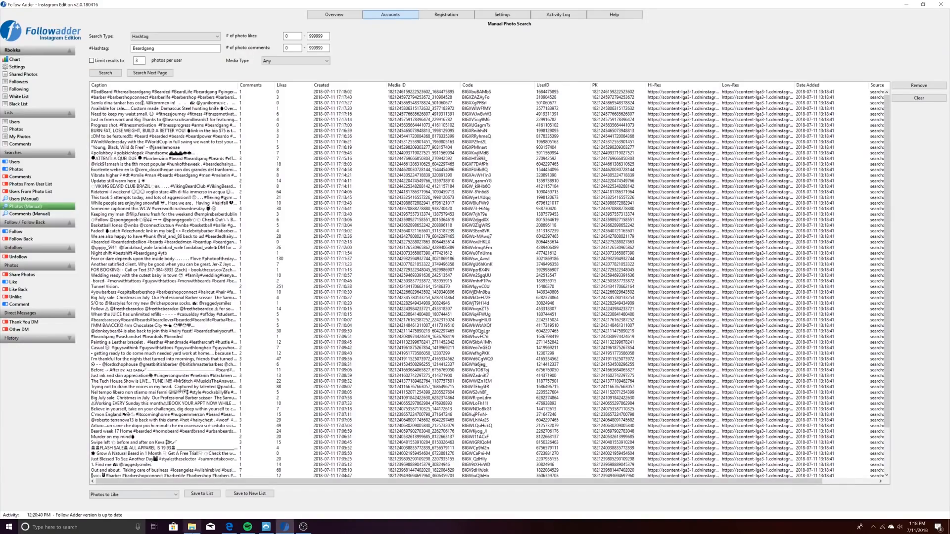
# Save the manually found photos to the BeardGang list and open the photo lists to check it.
pyautogui.click(168, 495)
pyautogui.click(136, 512)
pyautogui.click(202, 494)
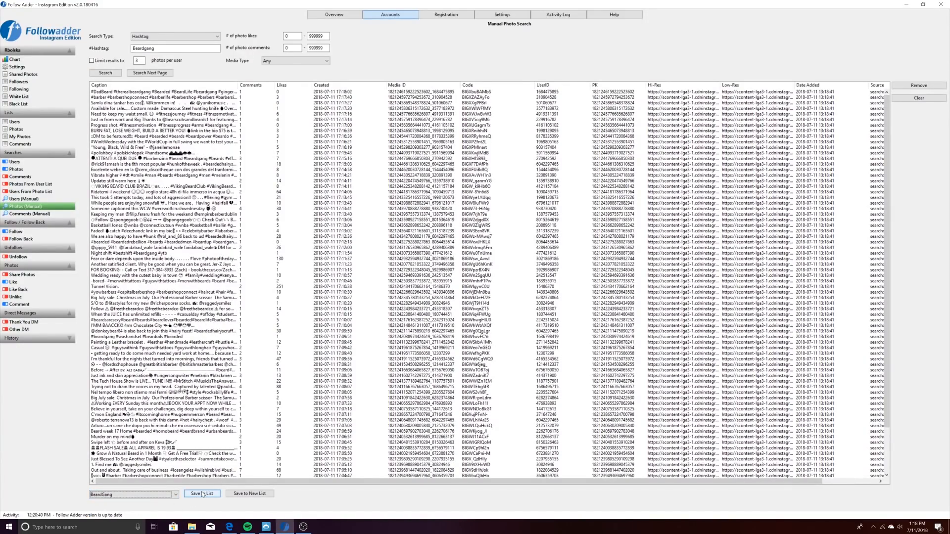
pyautogui.click(20, 129)
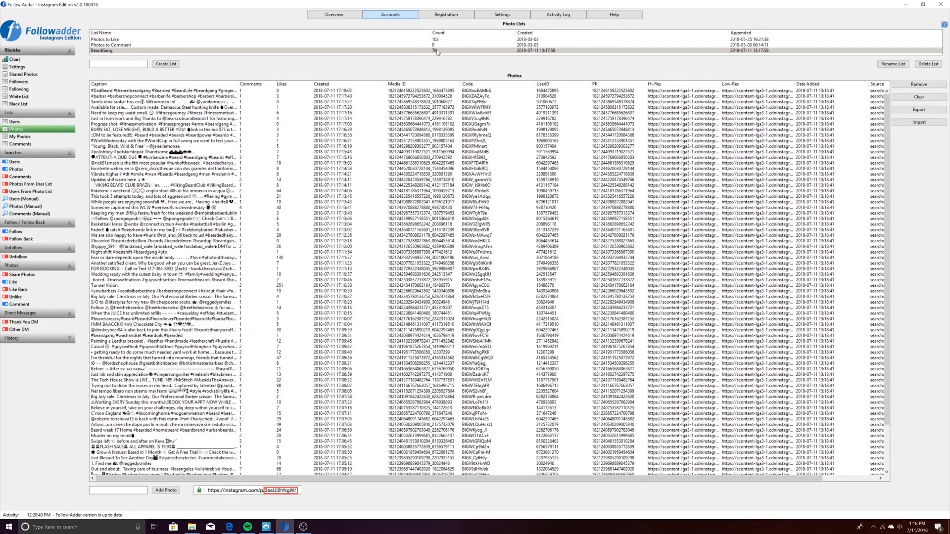
# Set the automatic photo liking to a maximum of 300 likes per day.
pyautogui.click(20, 282)
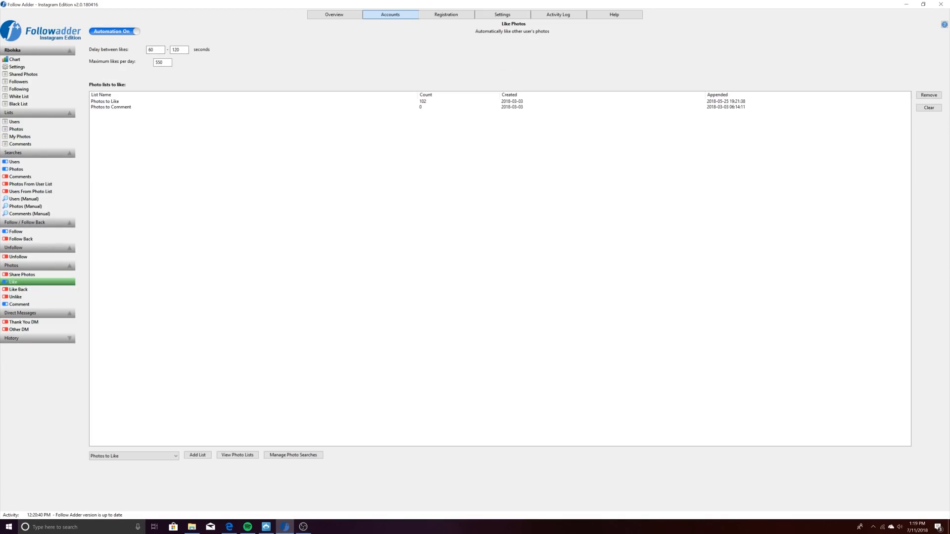
pyautogui.doubleClick(159, 63)
pyautogui.write('300')
pyautogui.doubleClick(159, 62)
pyautogui.click(165, 62)
# Add the BeardGang list to the photo lists to like.
pyautogui.click(133, 460)
pyautogui.click(116, 476)
pyautogui.click(195, 455)
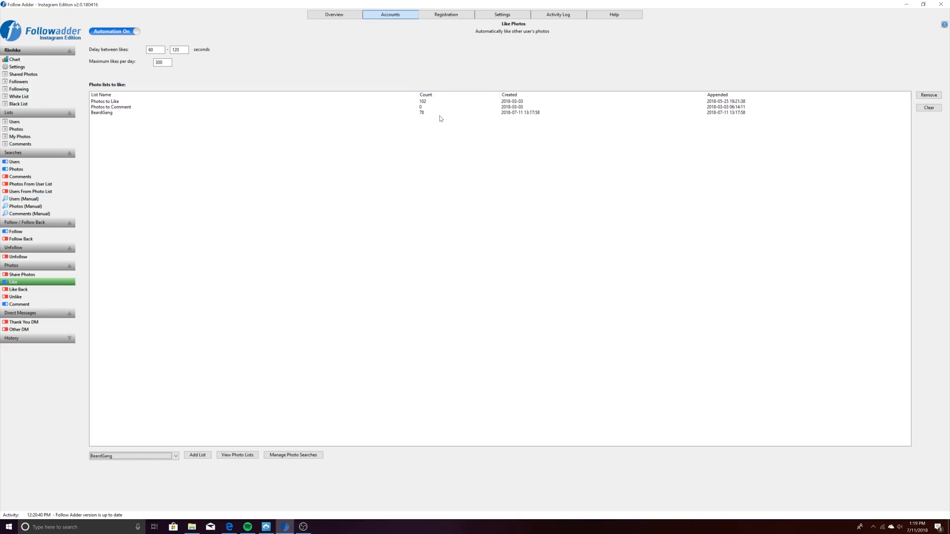
pyautogui.click(101, 113)
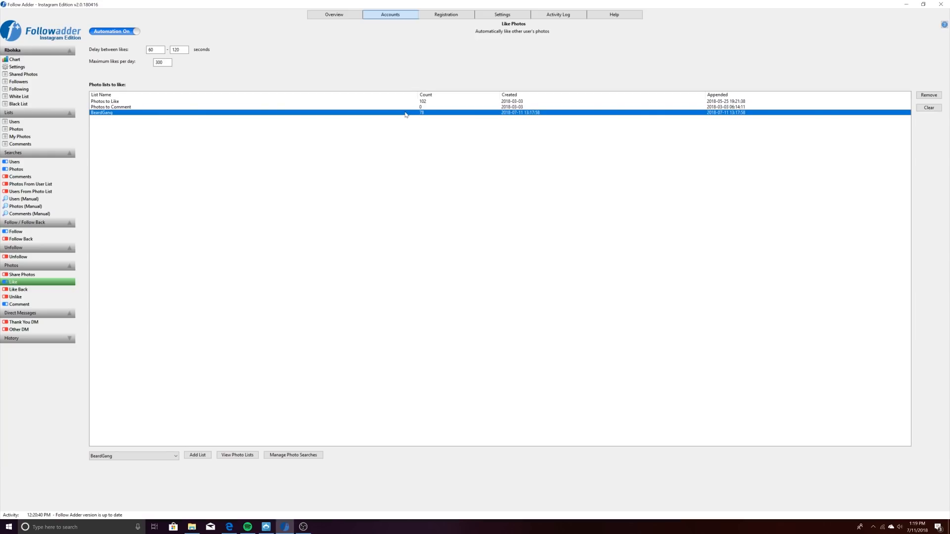
pyautogui.click(156, 50)
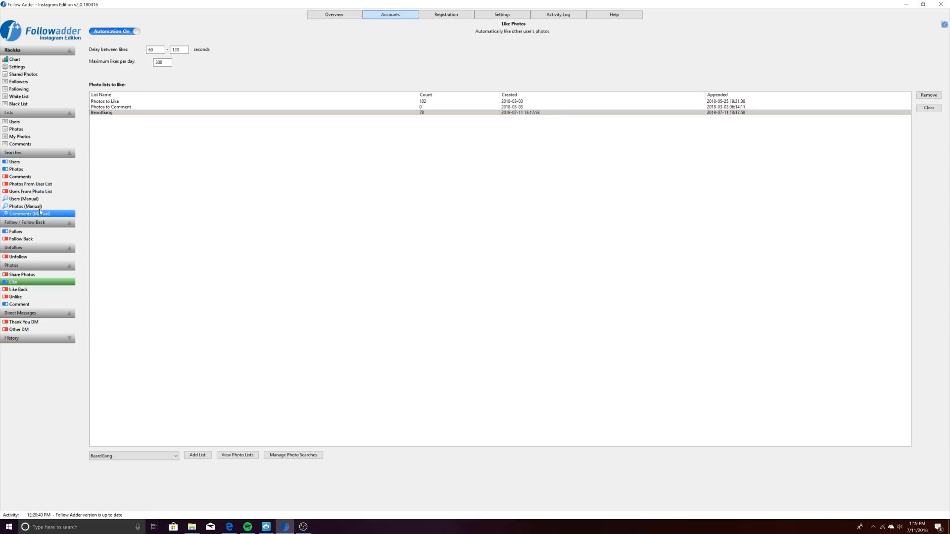
# Create a second photo list named Beards.
pyautogui.click(30, 130)
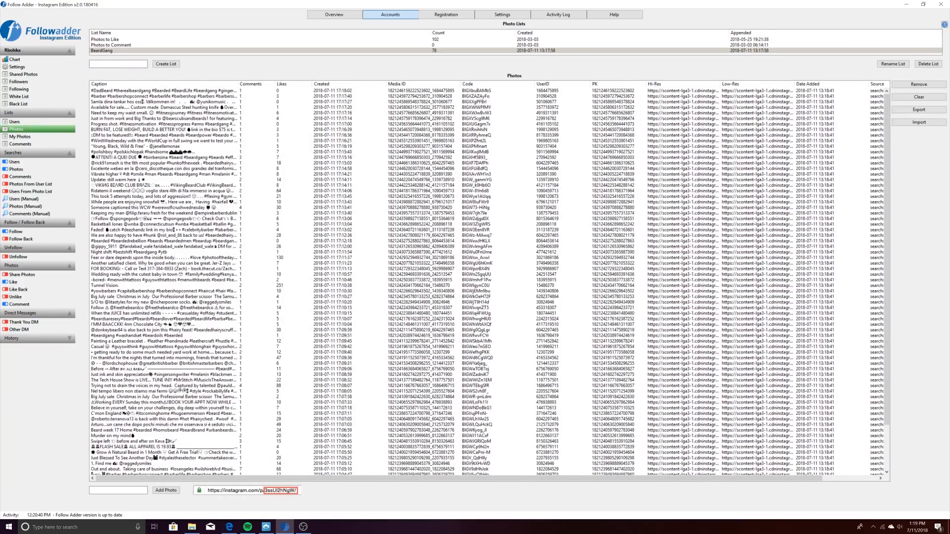
pyautogui.write('Beards')
pyautogui.click(164, 64)
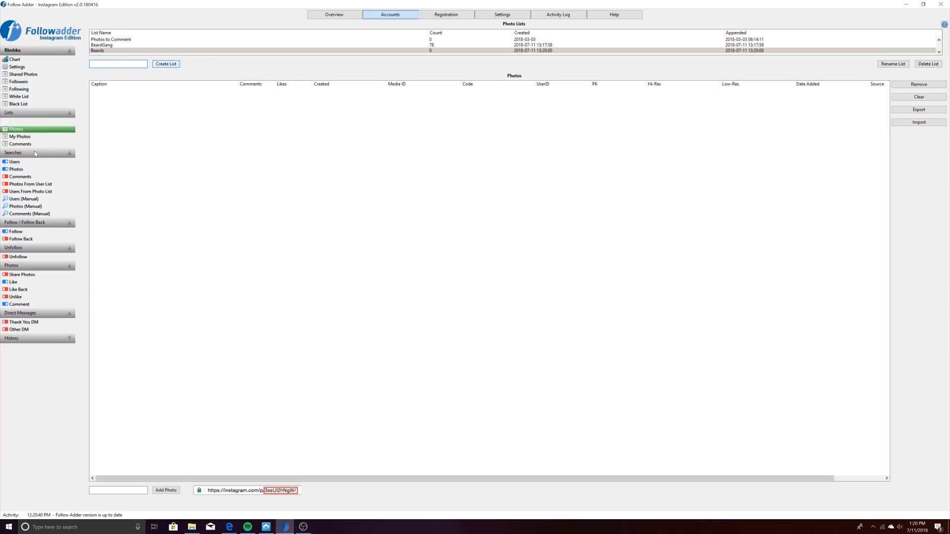
# Add an automatic photo search named Beards for the hashtag Beards, with the Beards list as its destination.
pyautogui.click(20, 169)
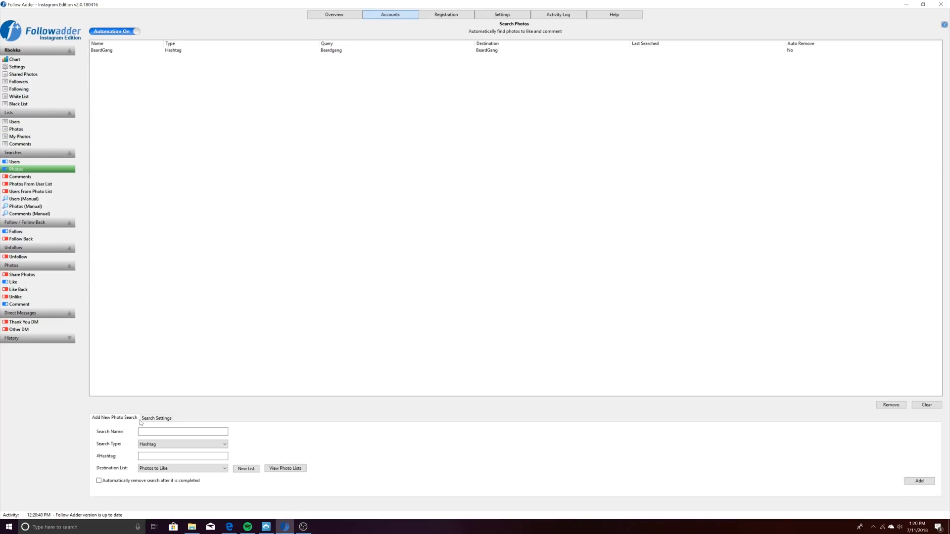
pyautogui.write('Beards')
pyautogui.click(152, 456)
pyautogui.write('Beards')
pyautogui.click(147, 468)
pyautogui.click(154, 492)
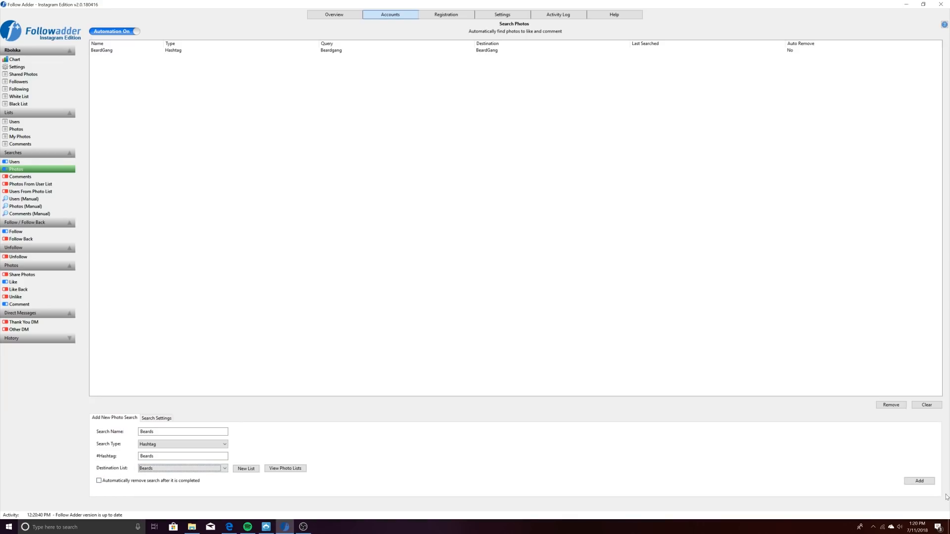
pyautogui.click(929, 483)
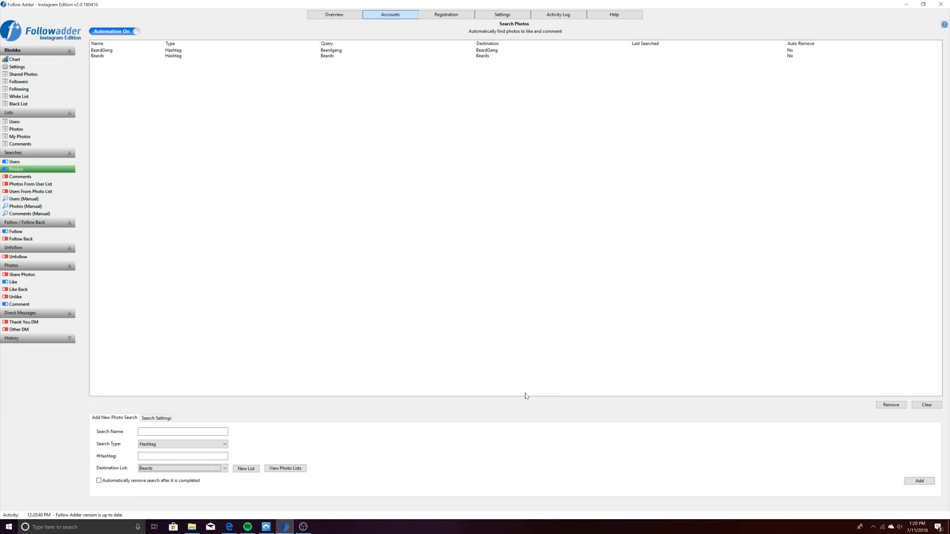
# Run a manual photo search for the hashtag Beards and save the photos found to the Beards list.
pyautogui.click(26, 207)
pyautogui.moveTo(156, 48); pyautogui.dragTo(144, 48)
pyautogui.write('s')
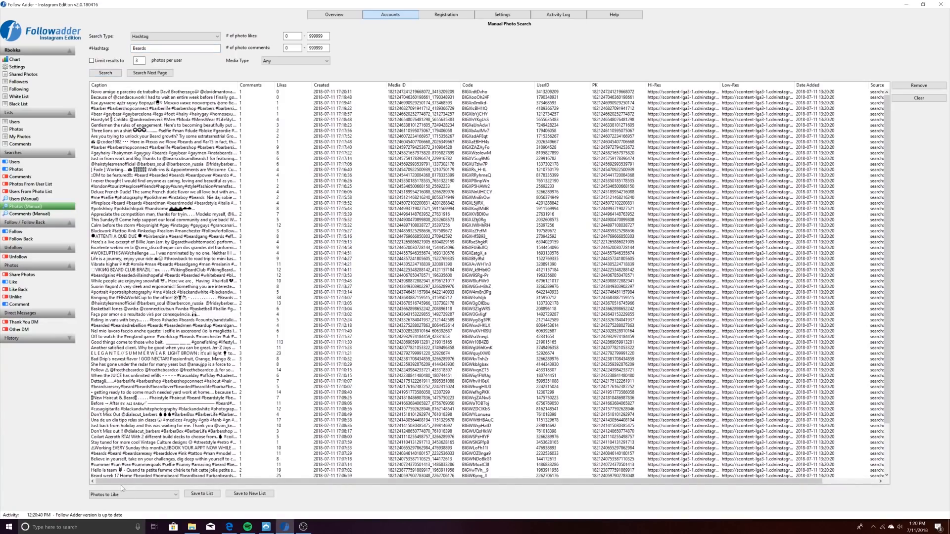
pyautogui.click(130, 494)
pyautogui.click(99, 519)
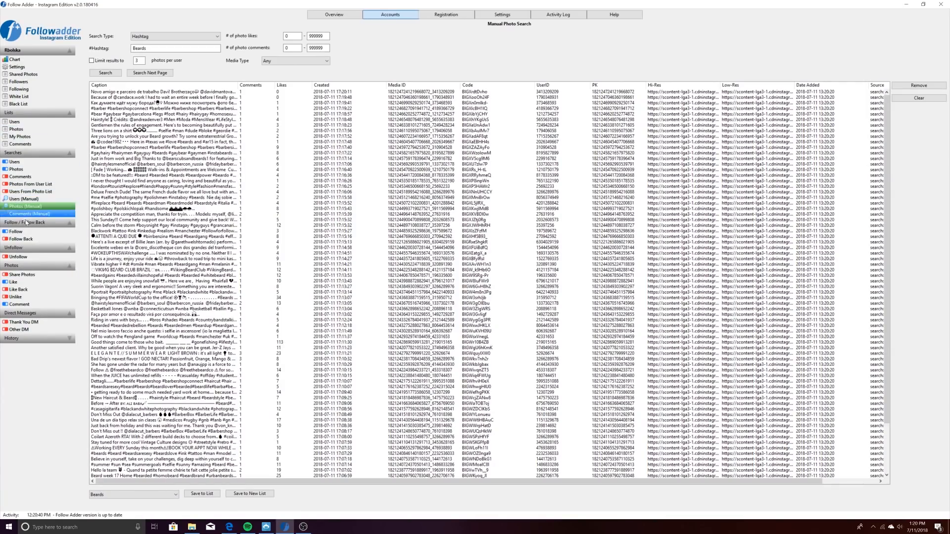
# Add the Beards list to the photo lists to like, and leave like automation switched on.
pyautogui.click(20, 282)
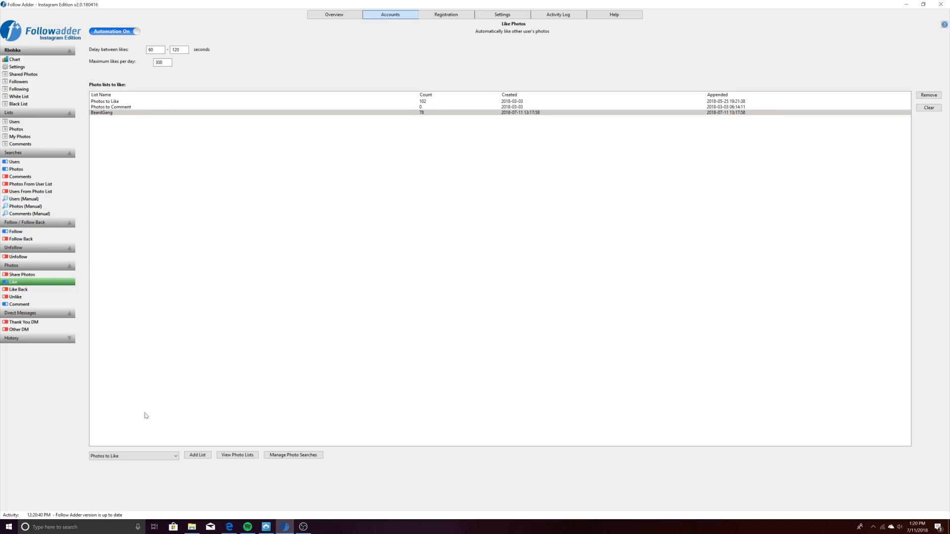
pyautogui.click(143, 456)
pyautogui.click(126, 481)
pyautogui.click(195, 458)
pyautogui.click(104, 33)
pyautogui.click(103, 32)
pyautogui.moveTo(168, 63); pyautogui.dragTo(139, 62)
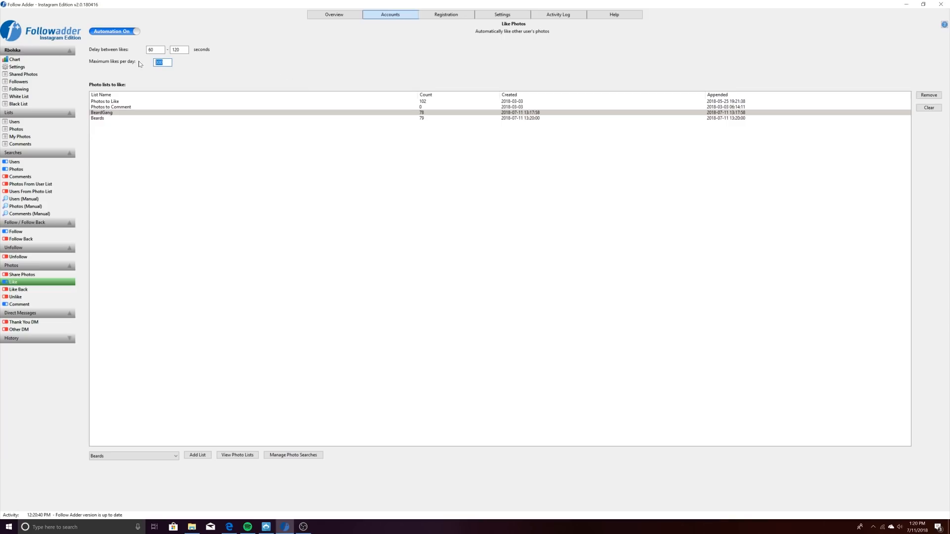
# Set the maximum likes per day to 800.
pyautogui.write('350')
pyautogui.click(127, 31)
pyautogui.moveTo(170, 62); pyautogui.dragTo(143, 64)
pyautogui.write('400')
pyautogui.click(125, 32)
pyautogui.moveTo(170, 62); pyautogui.dragTo(148, 61)
pyautogui.write('8')
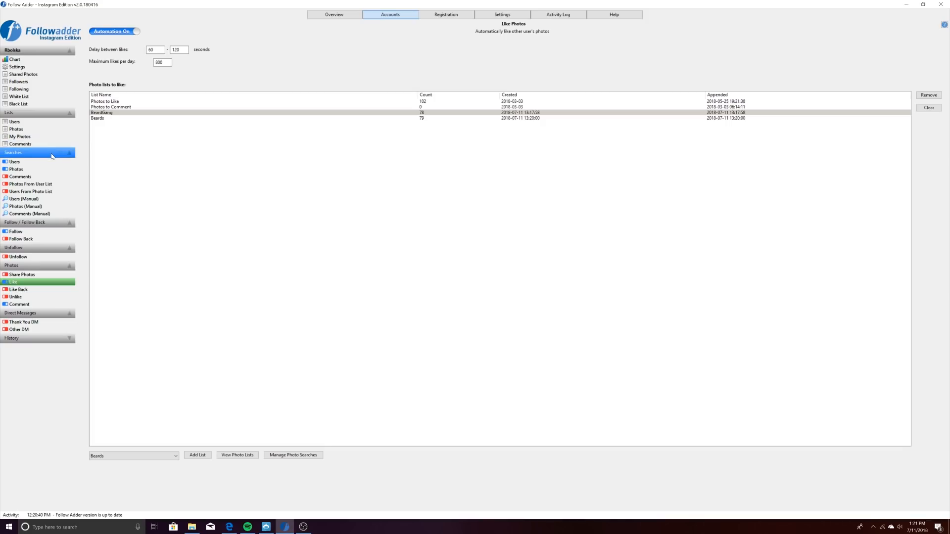
# Review the settings for liking back, unliking and commenting on photos.
pyautogui.click(21, 291)
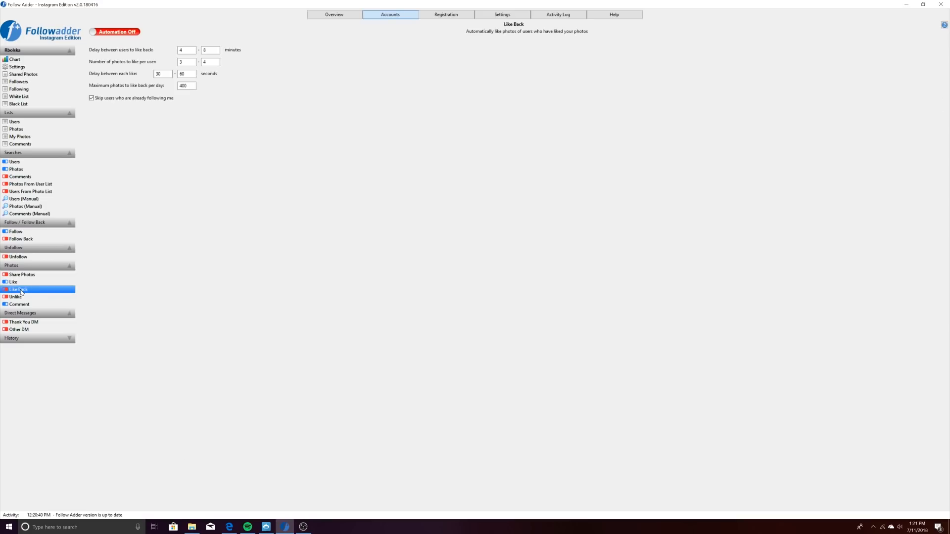
pyautogui.click(18, 299)
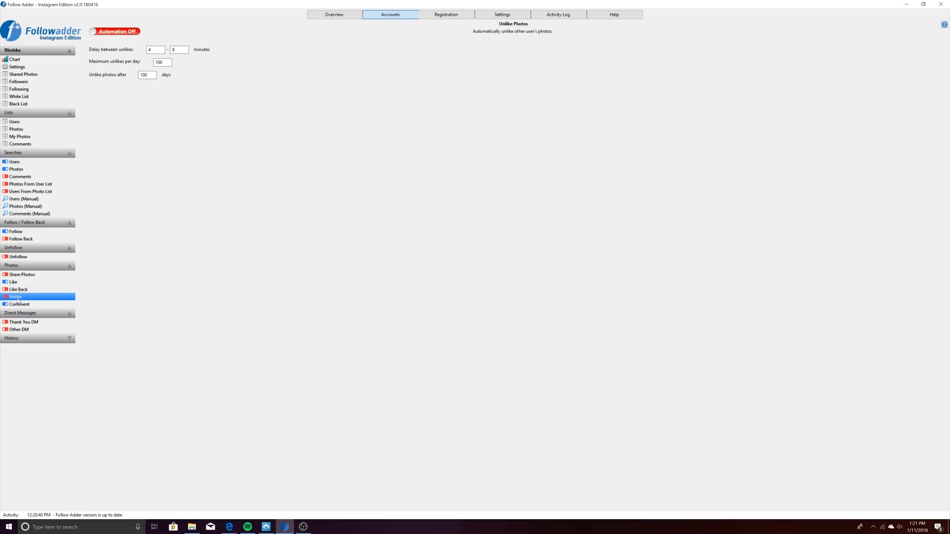
pyautogui.click(20, 305)
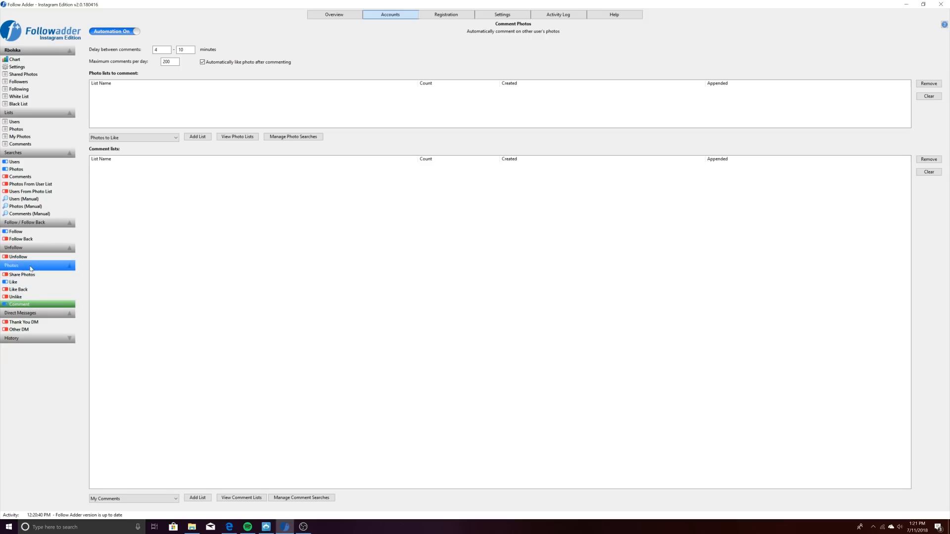
# Create a comment list named Beard Comments.
pyautogui.click(24, 144)
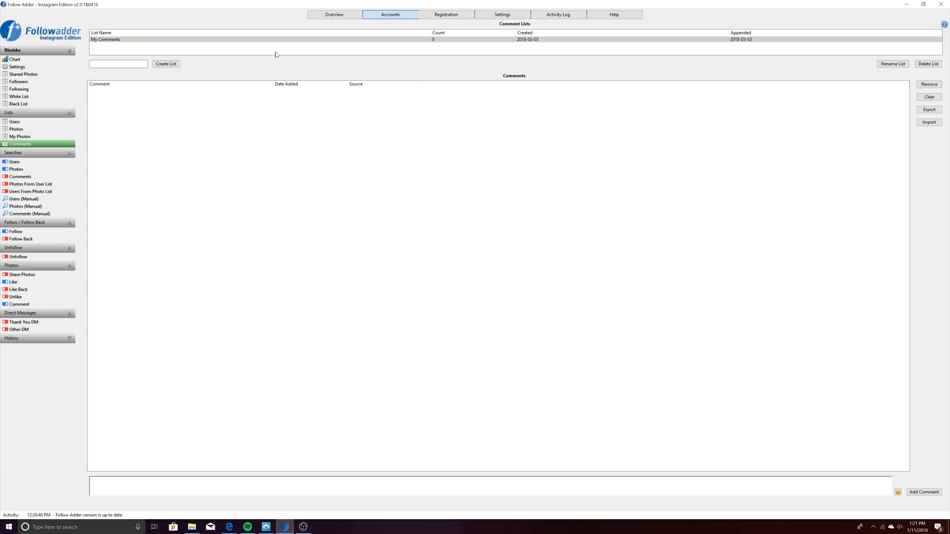
pyautogui.click(121, 63)
pyautogui.write('Bear')
pyautogui.write('d Comments')
pyautogui.click(167, 64)
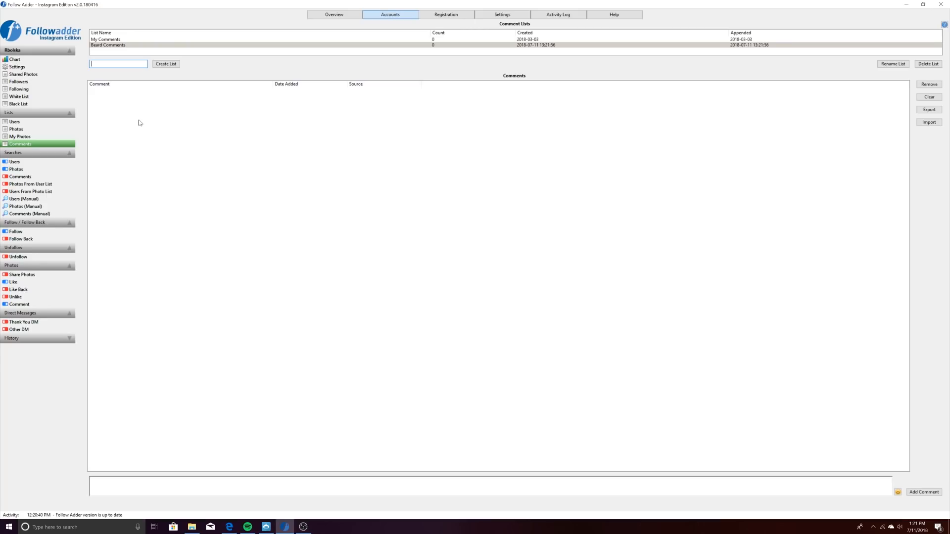
# Write the comment "Beard is looking good bro!" for the Beard Comments list.
pyautogui.click(198, 487)
pyautogui.write('Nioce')
pyautogui.press('BackSpace')
pyautogui.press('BackSpace')
pyautogui.press('BackSpace')
pyautogui.press('BackSpace')
pyautogui.press('BackSpace')
pyautogui.press('BackSpace')
pyautogui.press('BackSpace')
pyautogui.write('Beard is lookimg')
pyautogui.press('BackSpace')
pyautogui.press('BackSpace')
pyautogui.press('BackSpace')
pyautogui.write('ng good bro')
# Append a smiley emoji to the drafted comment and add it to the Beard Comments list.
pyautogui.click(897, 492)
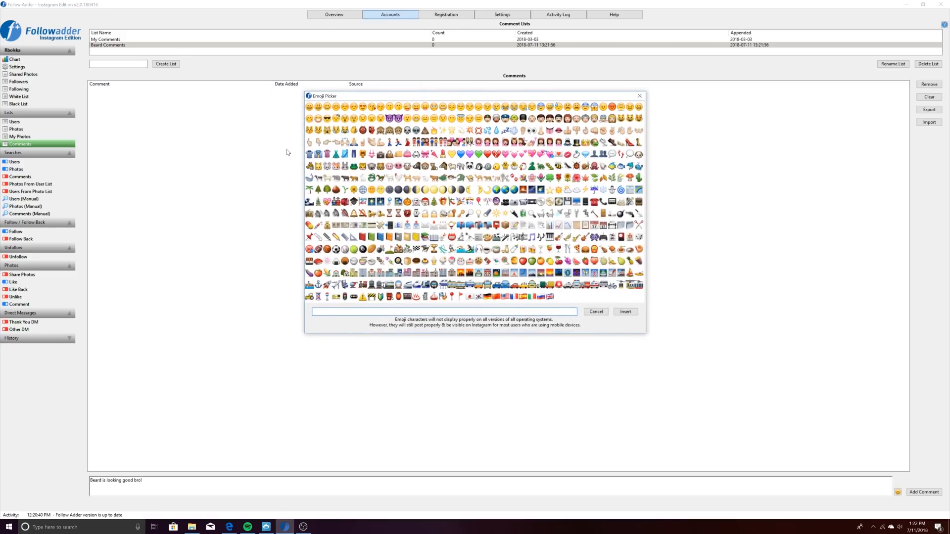
pyautogui.click(346, 108)
pyautogui.click(616, 312)
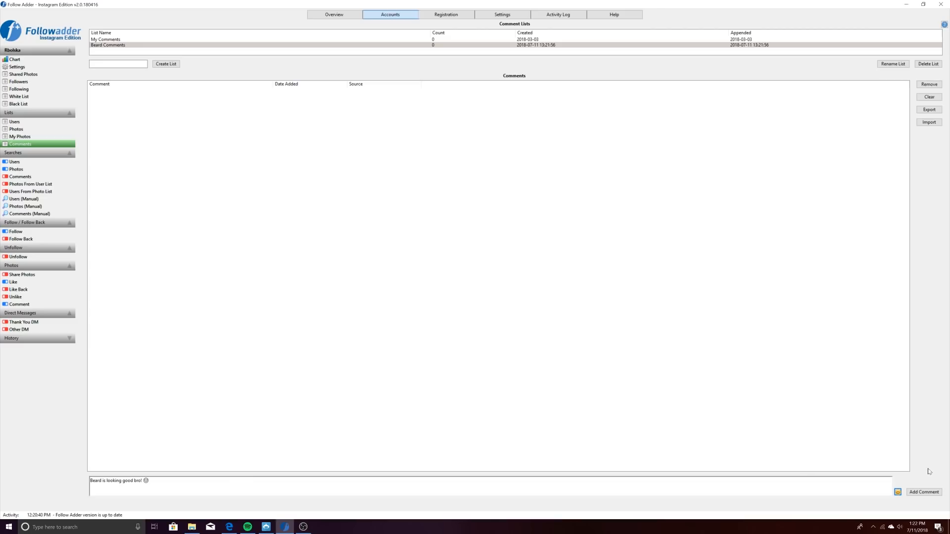
pyautogui.click(927, 495)
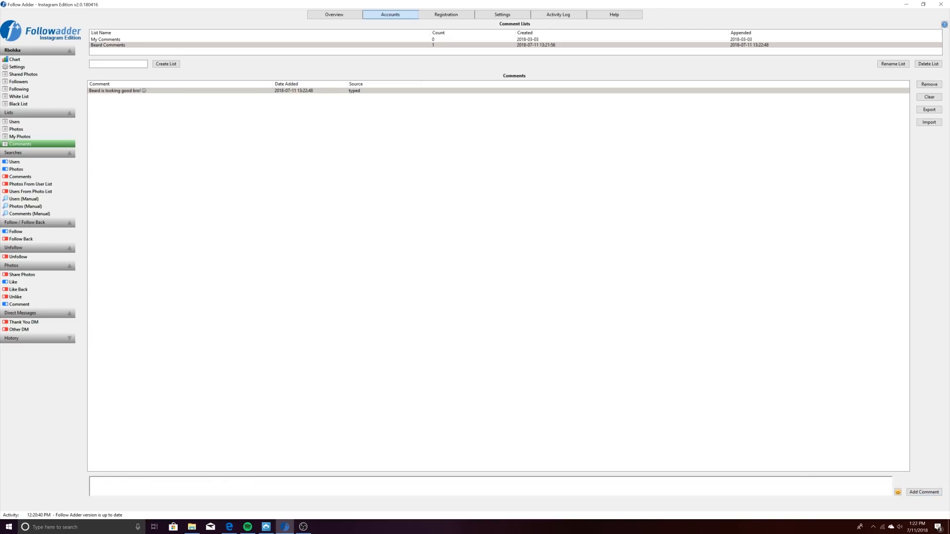
# Add the comment "Beard is on point! #beardgang" to the Beard Comments list.
pyautogui.write('Beard is o')
pyautogui.write('beardgang')
pyautogui.click(924, 492)
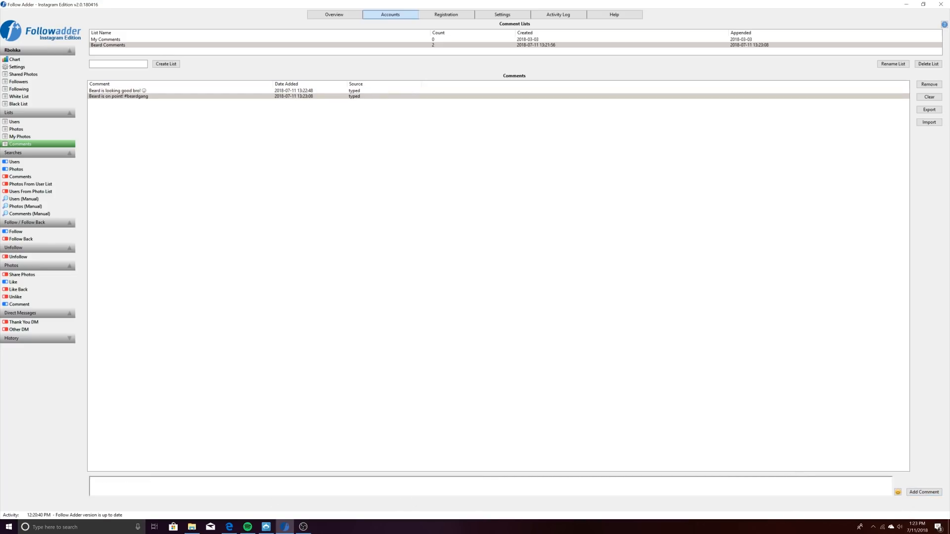
# Add the comment "Stay bearded!" ending with a hand emoji to the Beard Comments list.
pyautogui.write('Be')
pyautogui.press('BackSpace')
pyautogui.write('Stay bearded')
pyautogui.click(898, 492)
pyautogui.click(596, 132)
pyautogui.click(625, 312)
pyautogui.click(924, 492)
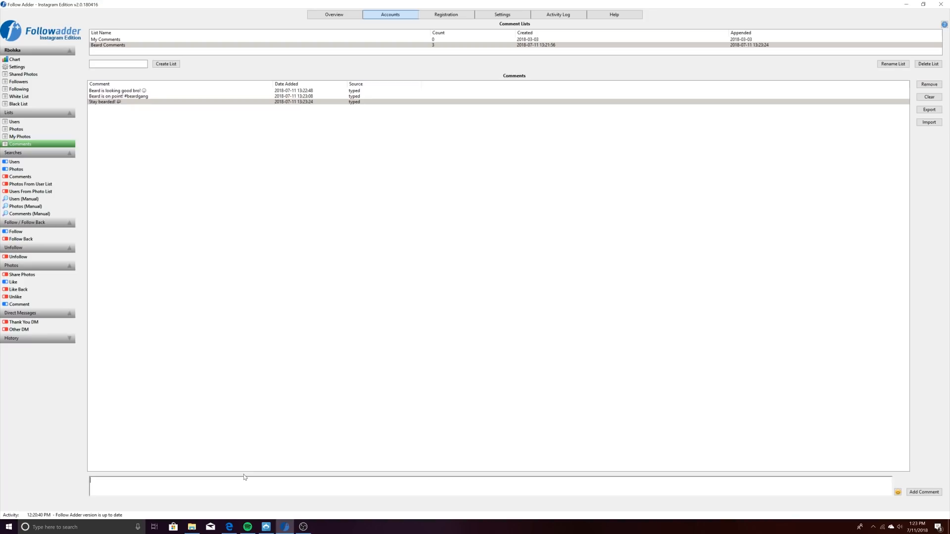
# Add the comment "Love your page!" ending with a burst emoji to the Beard Comments list.
pyautogui.write('Love youtr')
pyautogui.press('BackSpace')
pyautogui.write('page!')
pyautogui.click(898, 492)
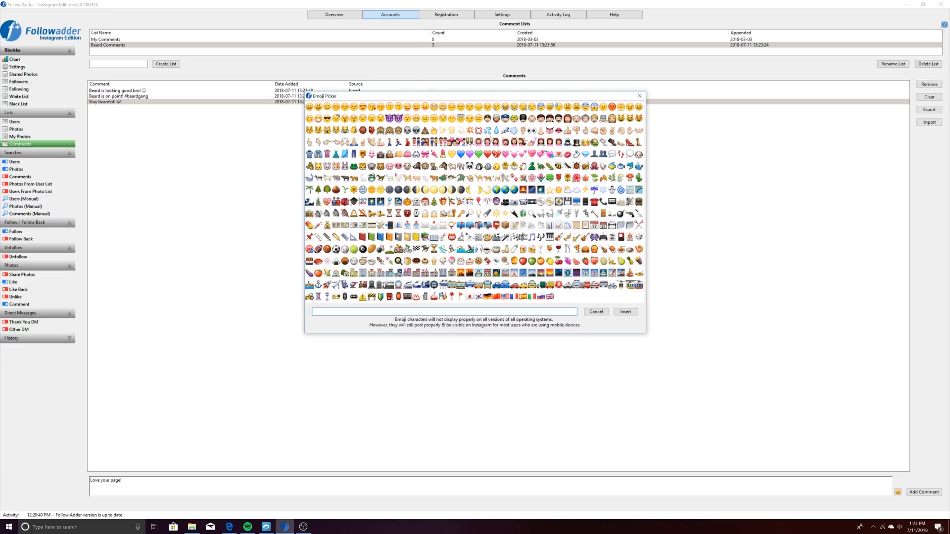
pyautogui.click(469, 132)
pyautogui.click(618, 313)
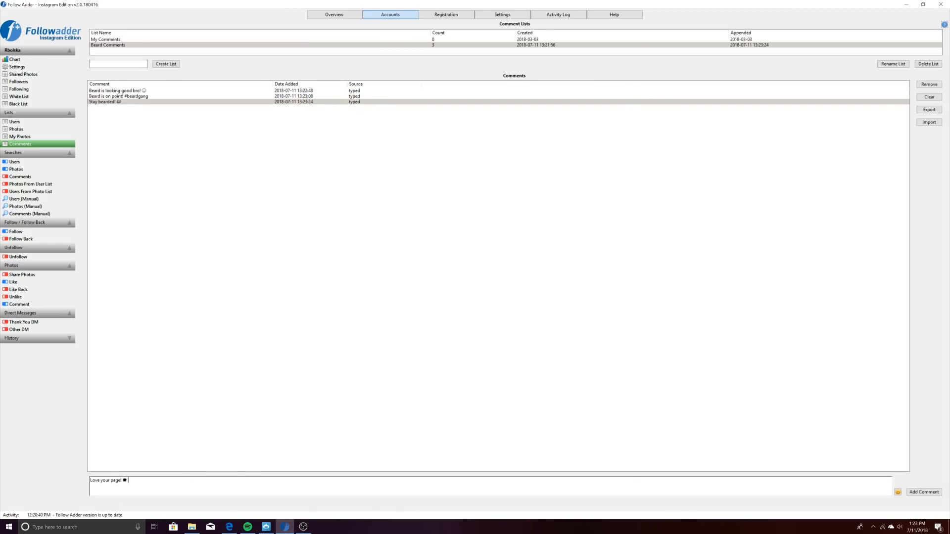
pyautogui.click(923, 491)
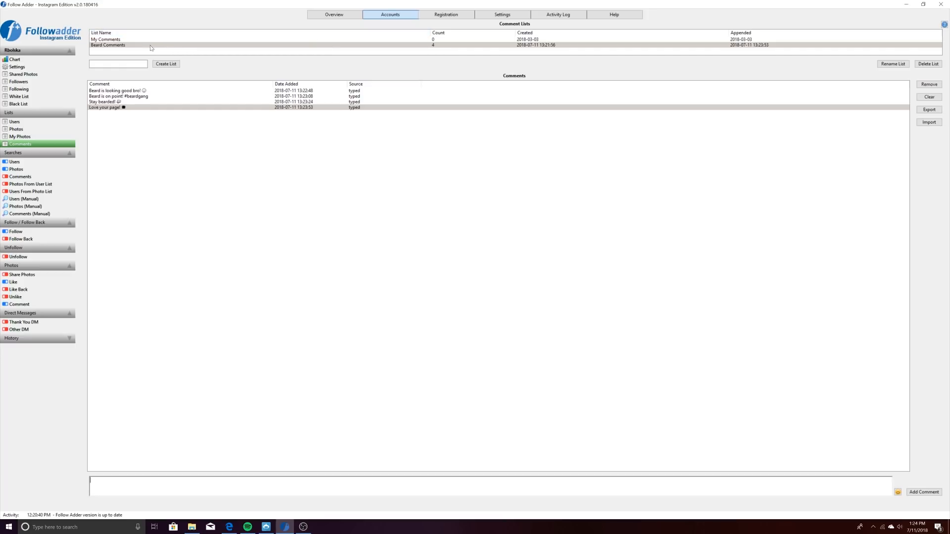
# Set the photo commenting delay to 2–5 minutes and the maximum comments per day to 200.
pyautogui.click(20, 304)
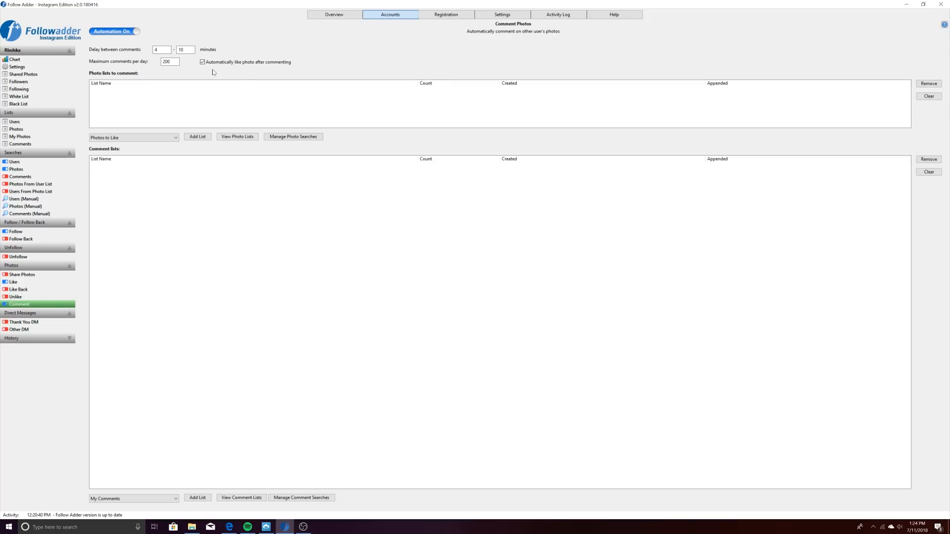
pyautogui.click(155, 50)
pyautogui.write('22')
pyautogui.press('Tab')
pyautogui.hotkey('shift', 'Tab')
pyautogui.write('2')
pyautogui.press('Tab')
pyautogui.write('5')
pyautogui.press('Tab')
pyautogui.write('100')
pyautogui.hotkey('ctrl', 'a')
pyautogui.write('200')
# Add the BeardGang list to the photo lists to comment.
pyautogui.click(146, 137)
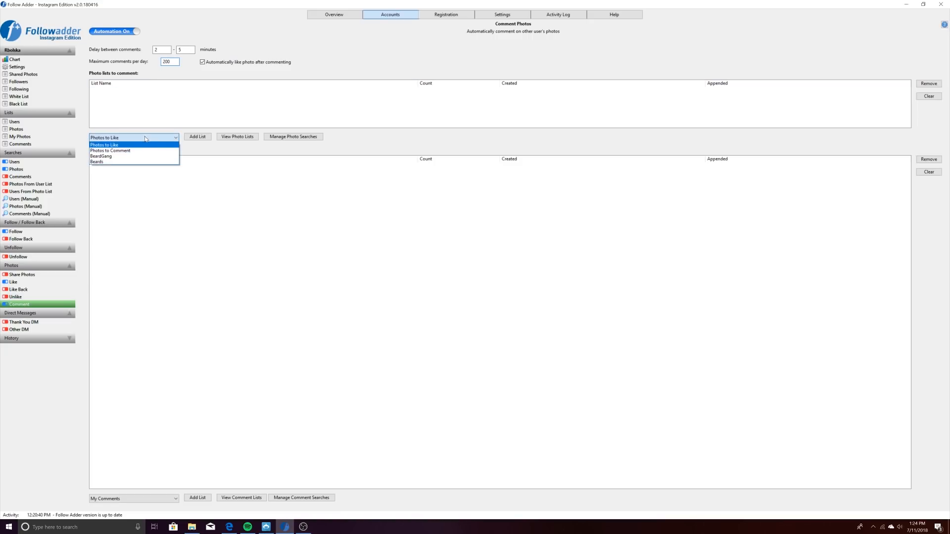
pyautogui.click(120, 156)
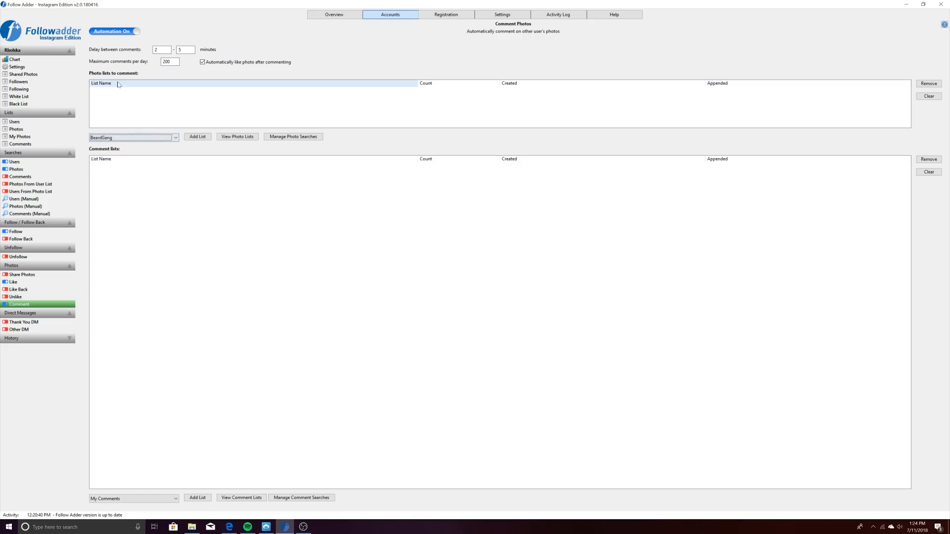
pyautogui.click(195, 137)
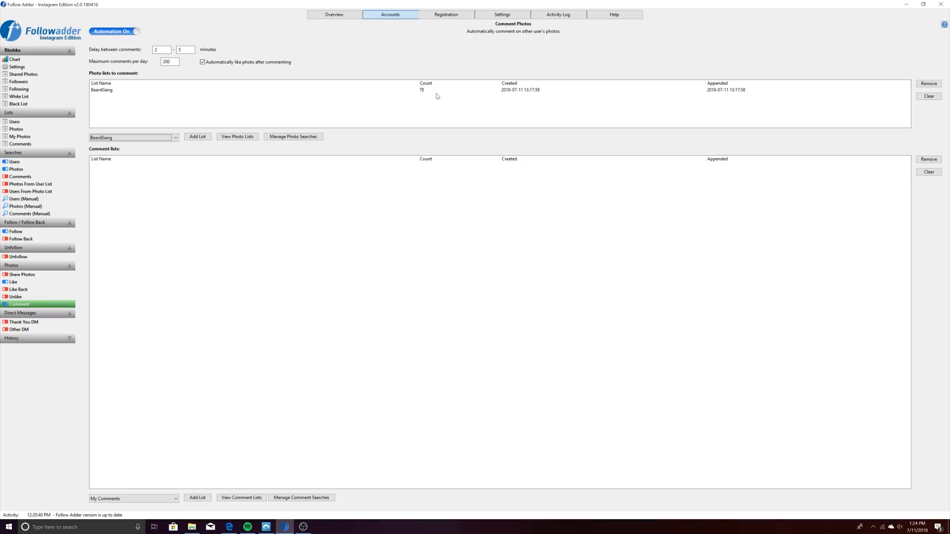
# Add the Beard Comments list to the comment lists used for automatic commenting.
pyautogui.click(140, 176)
pyautogui.click(129, 498)
pyautogui.click(124, 511)
pyautogui.click(198, 497)
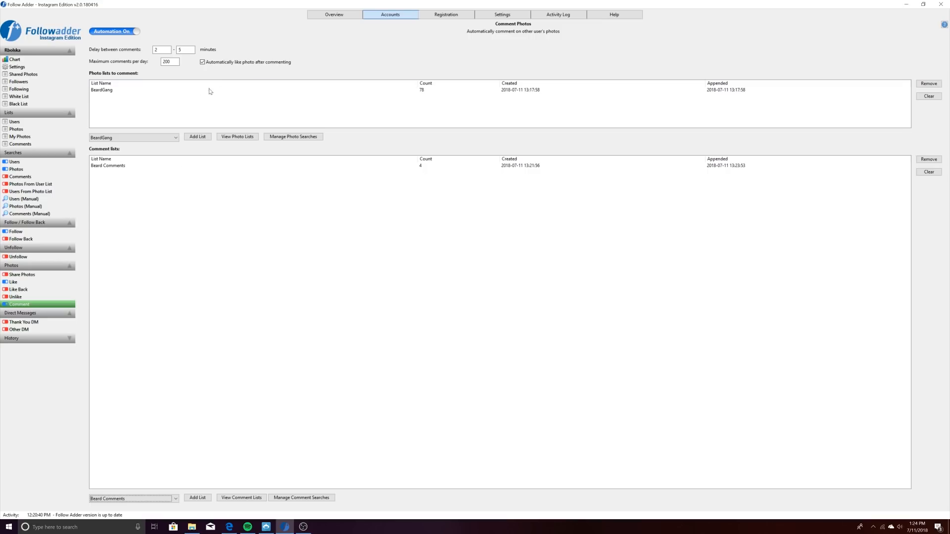
# Add the Beards list to the photo lists to comment, and leave comment automation switched on.
pyautogui.click(159, 138)
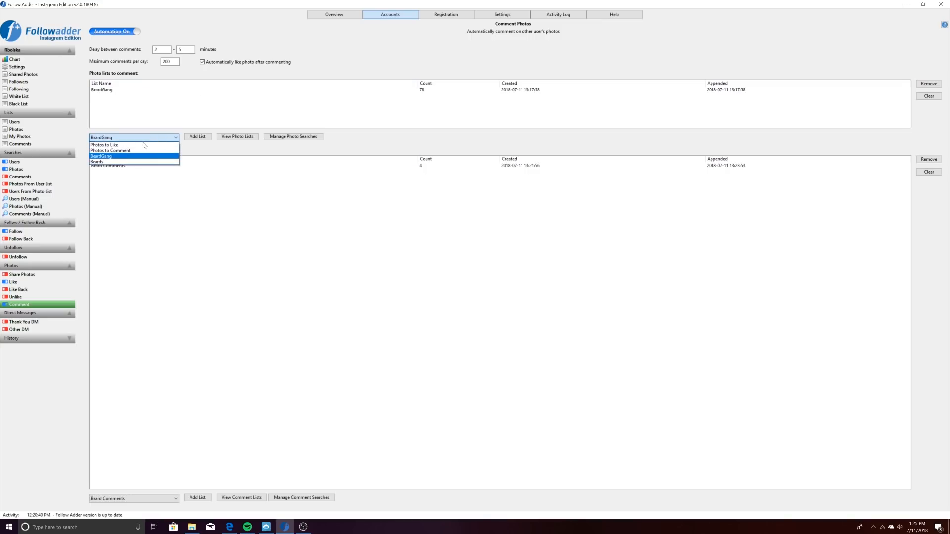
pyautogui.click(133, 163)
pyautogui.click(198, 136)
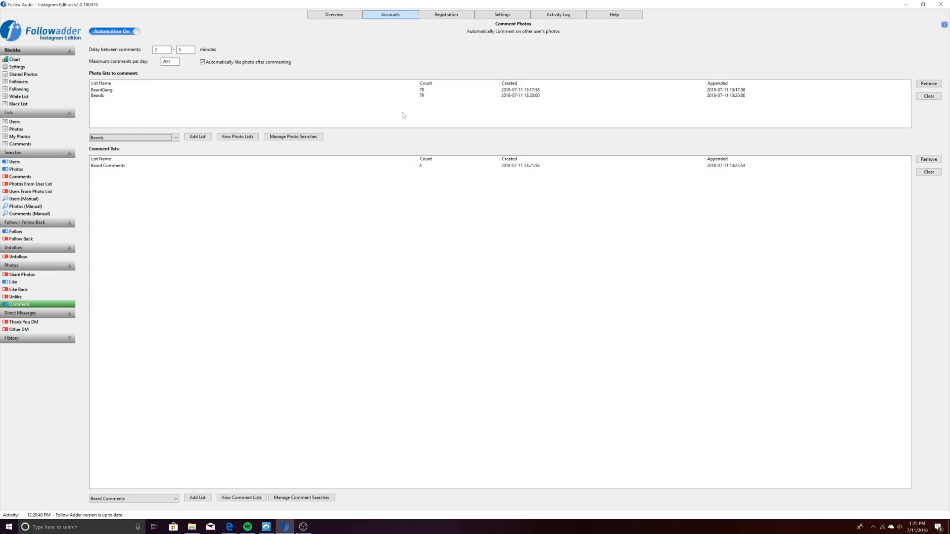
pyautogui.click(123, 168)
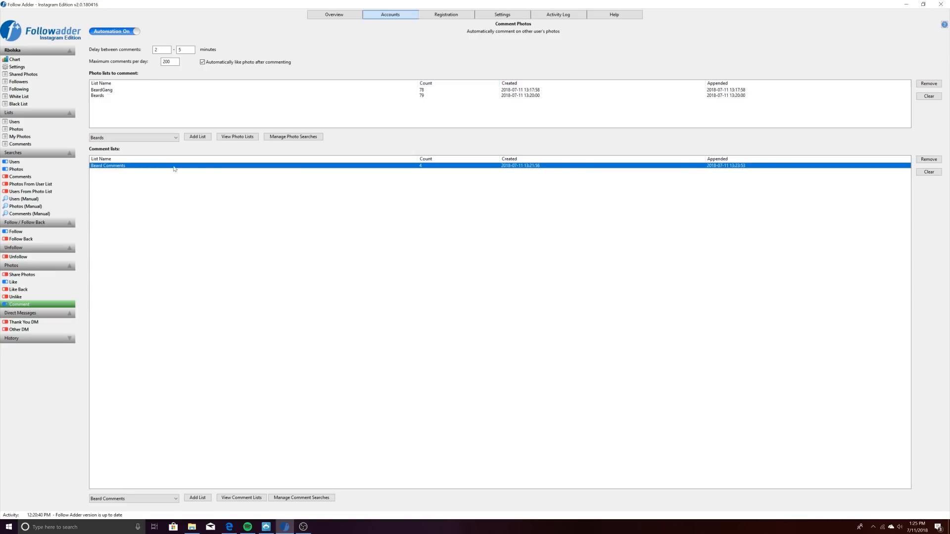
pyautogui.click(120, 32)
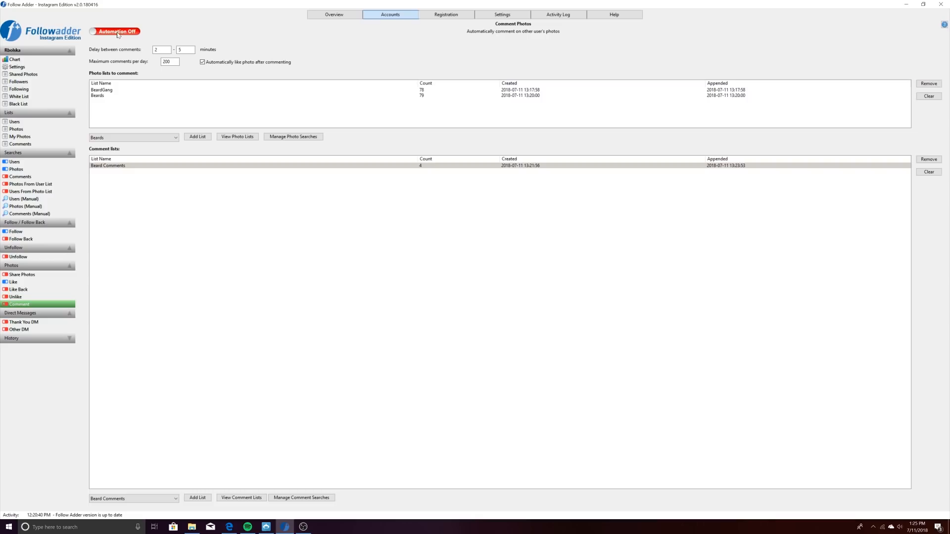
pyautogui.click(107, 32)
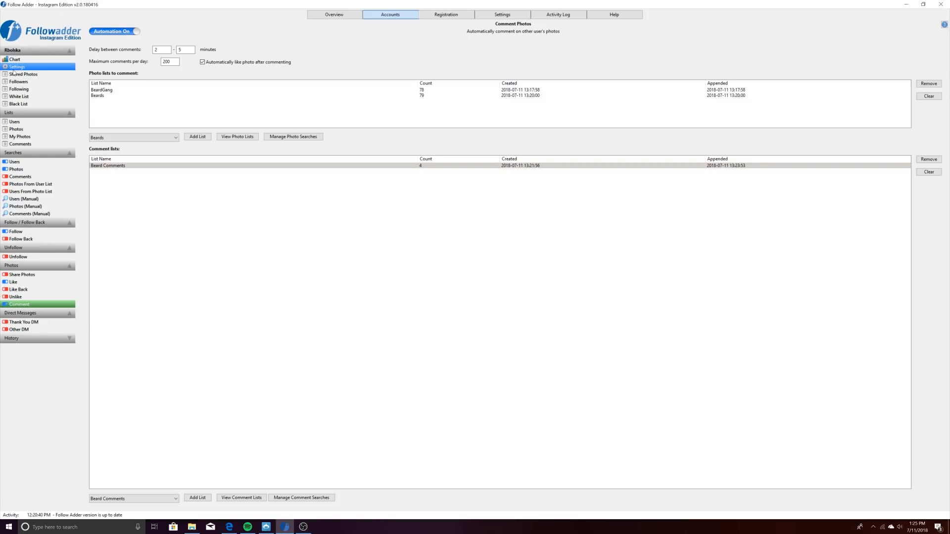
# Check the configured account from the accounts overview, return to the overview and clear the account selection.
pyautogui.click(343, 15)
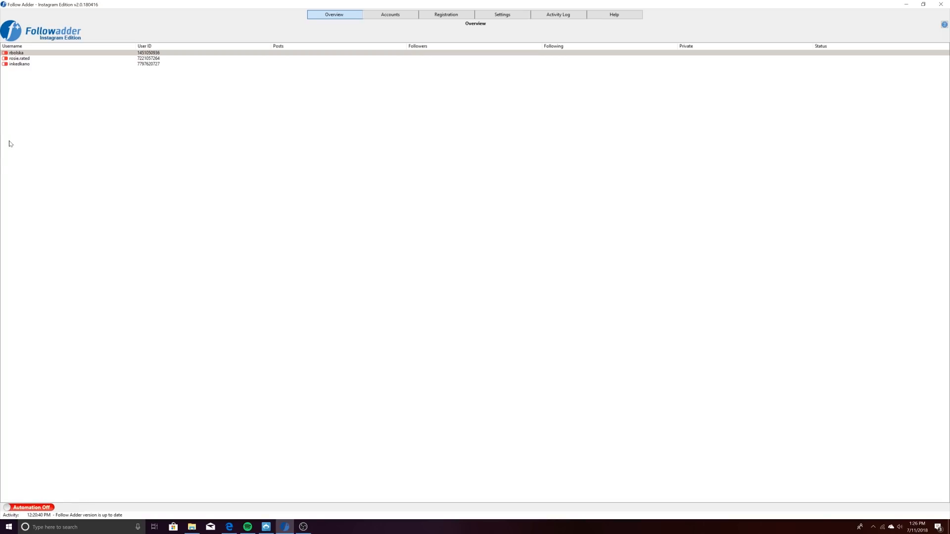
pyautogui.doubleClick(21, 52)
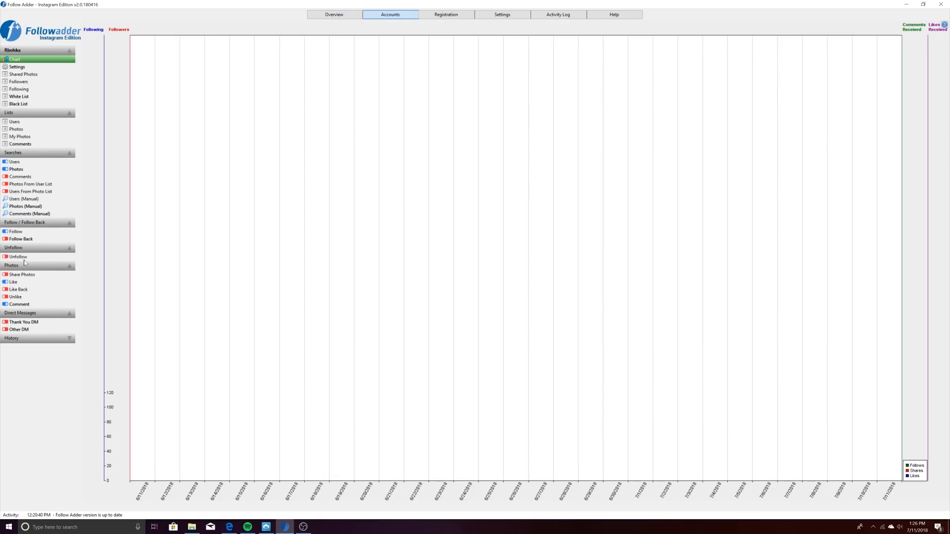
pyautogui.click(342, 16)
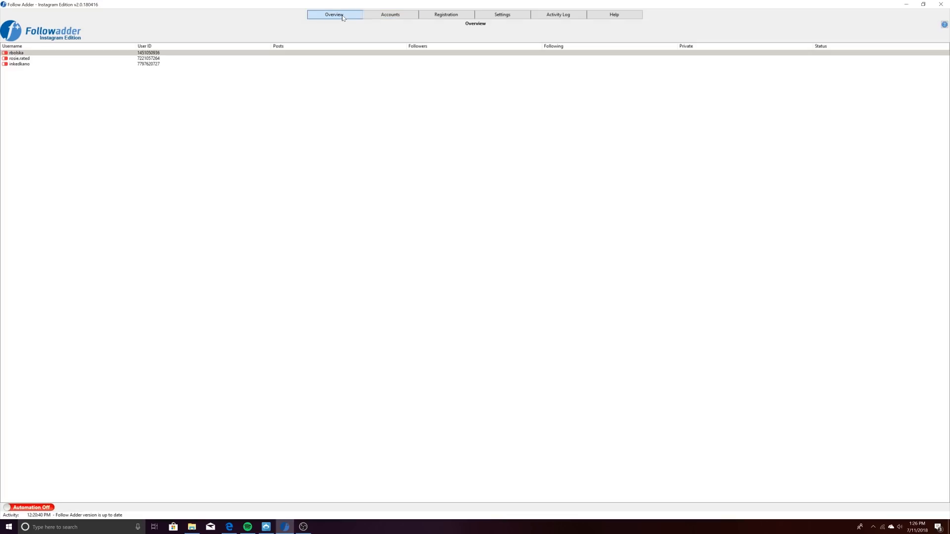
pyautogui.click(29, 476)
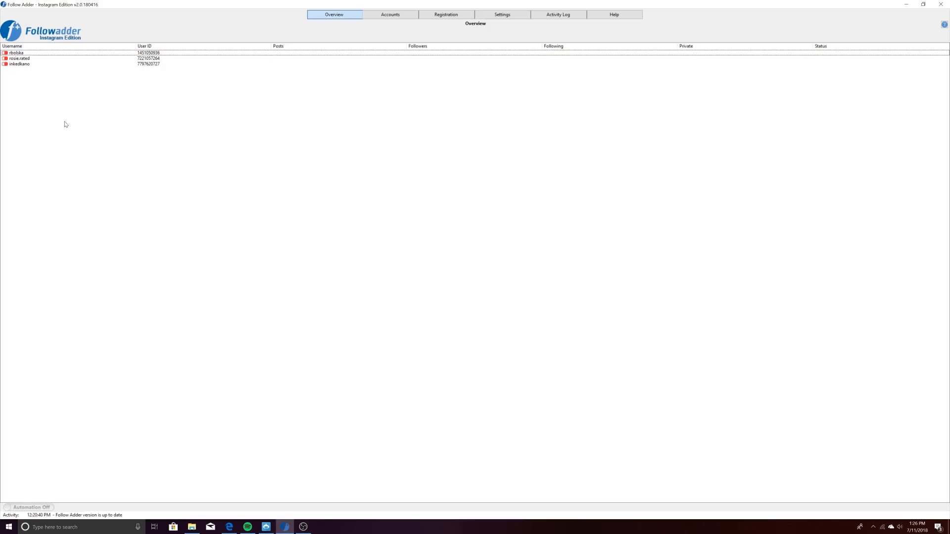